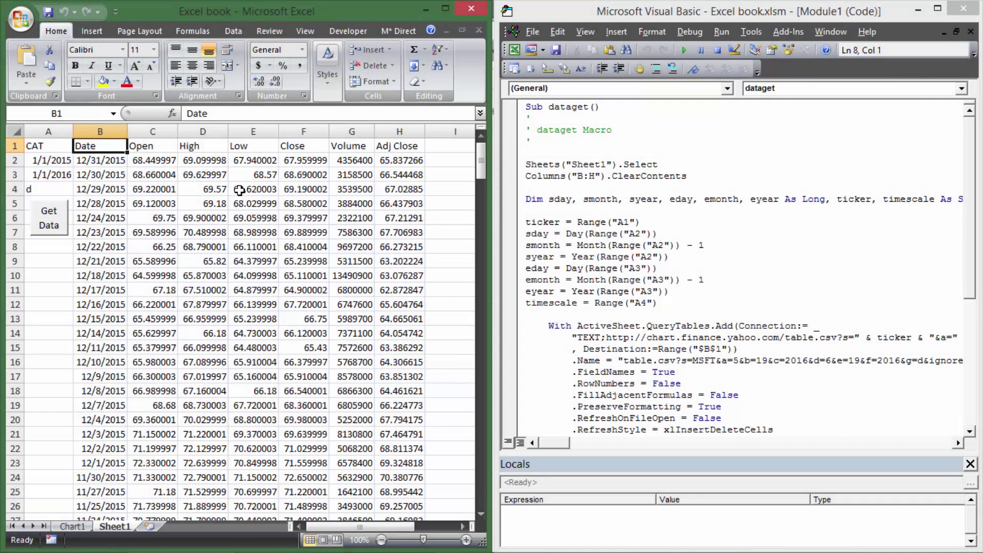
Review the existing sheet: ticker CAT in A1, start and end dates, timescale cell A4 and price data.
left_click(301, 218)
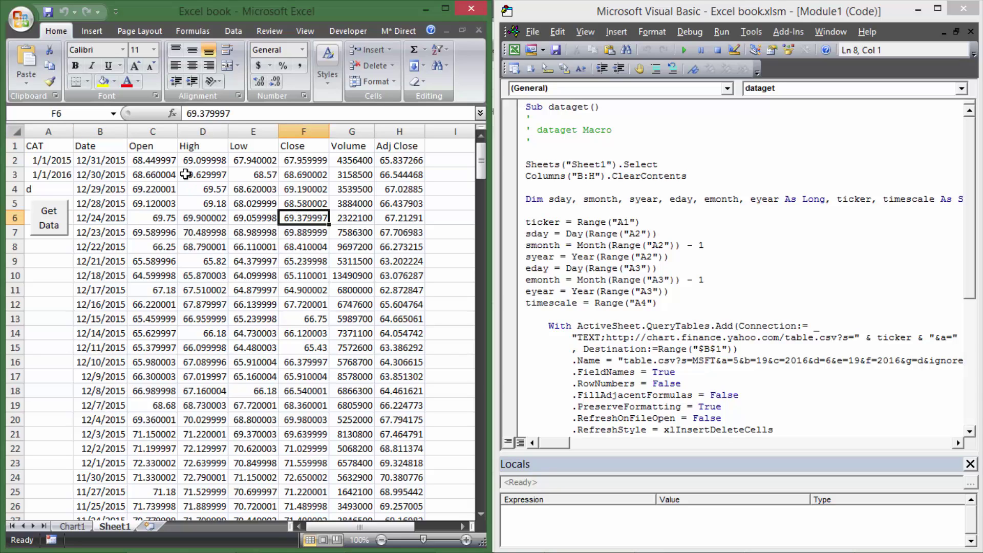
left_click(62, 145)
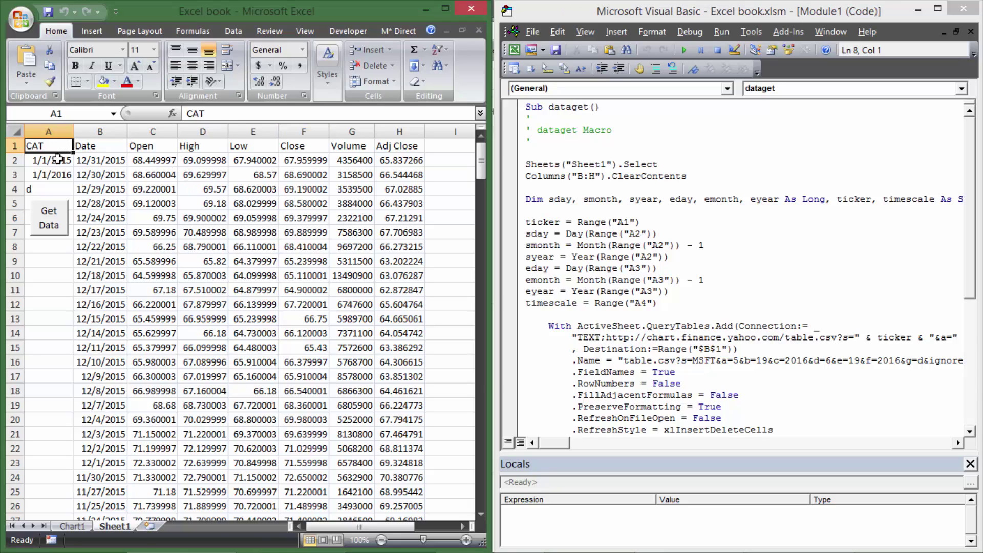
left_click_drag(56, 161, 58, 174)
left_click(53, 186)
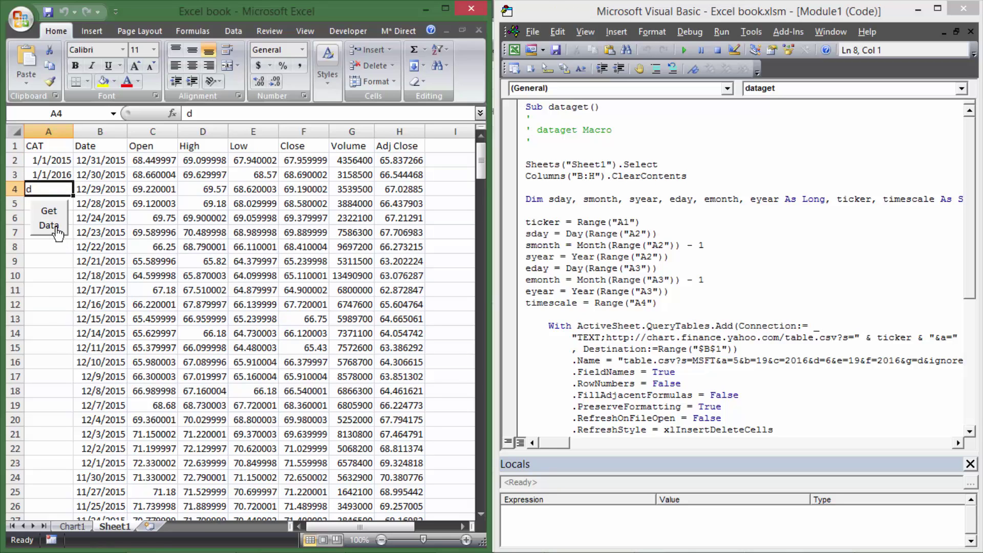
left_click_drag(110, 164, 331, 317)
left_click(358, 279)
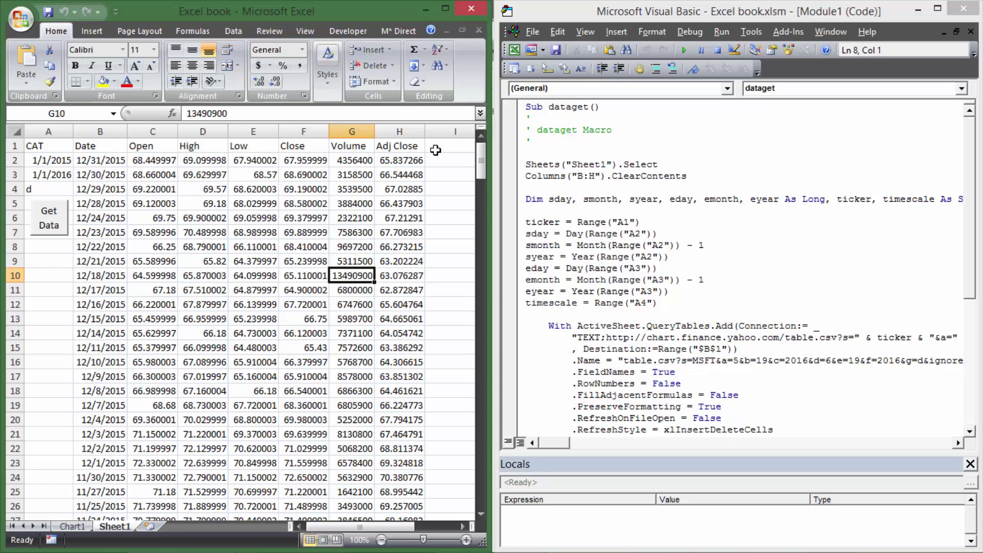
Go over the Close, Open and High prices, the Date header and the A1:A3 inputs.
left_click(436, 149)
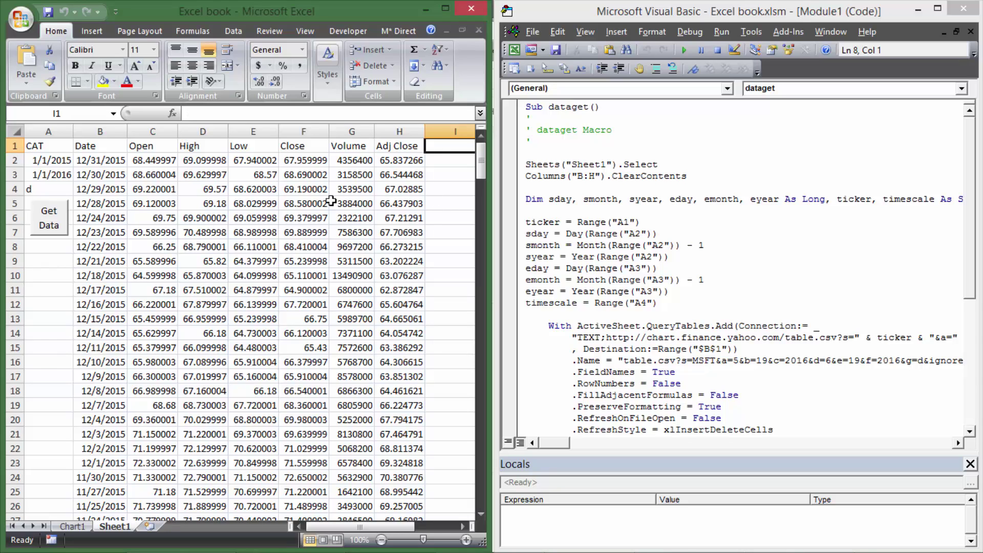
left_click(302, 215)
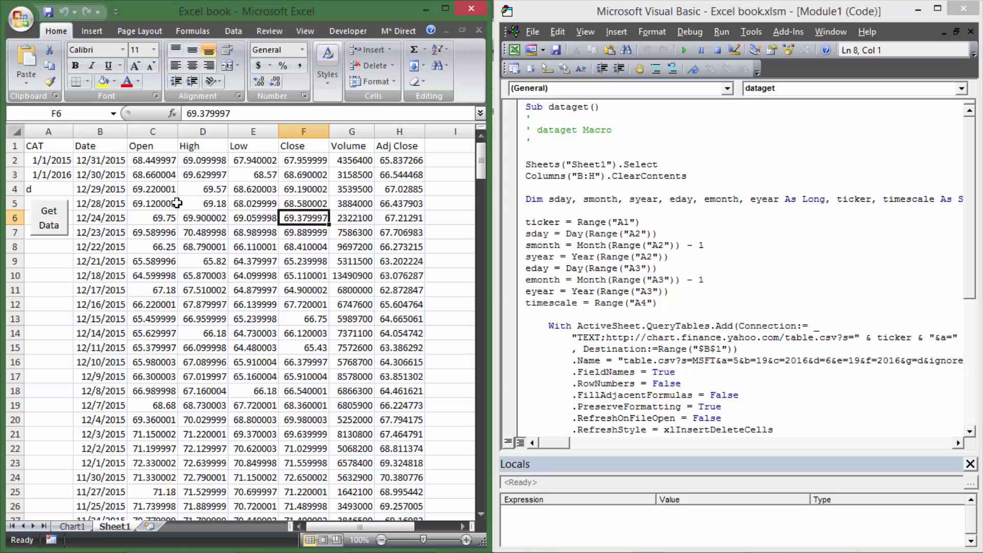
left_click(176, 204)
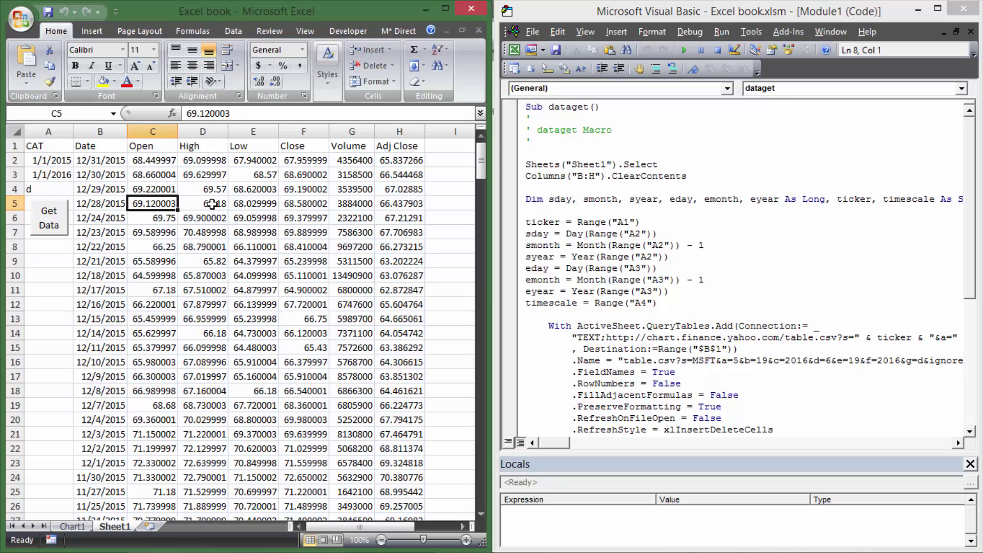
left_click(212, 203)
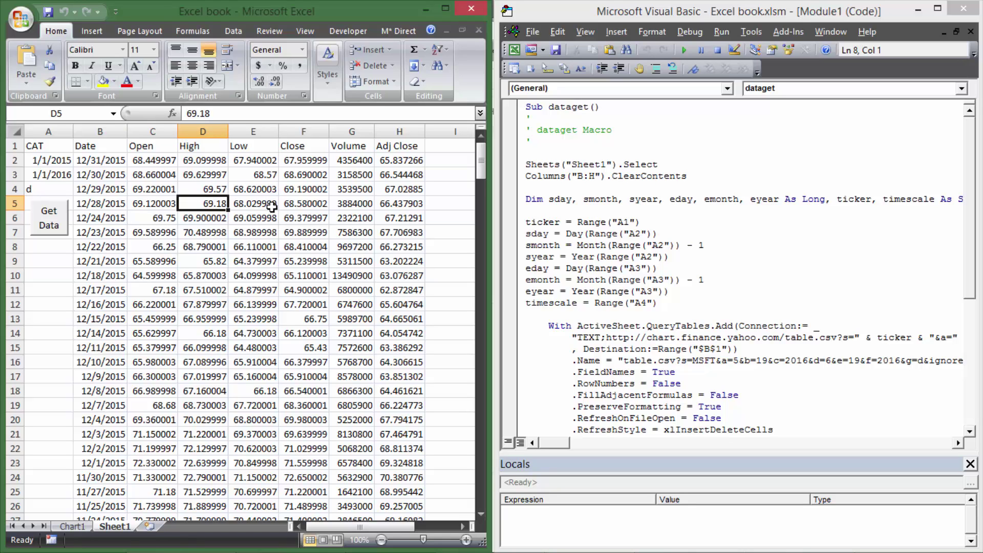
left_click(88, 147)
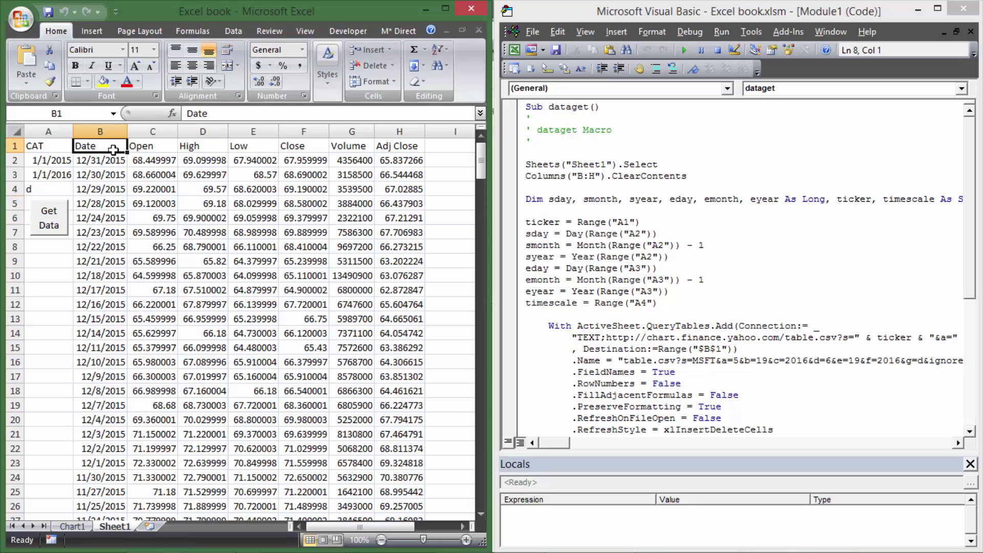
left_click(55, 150)
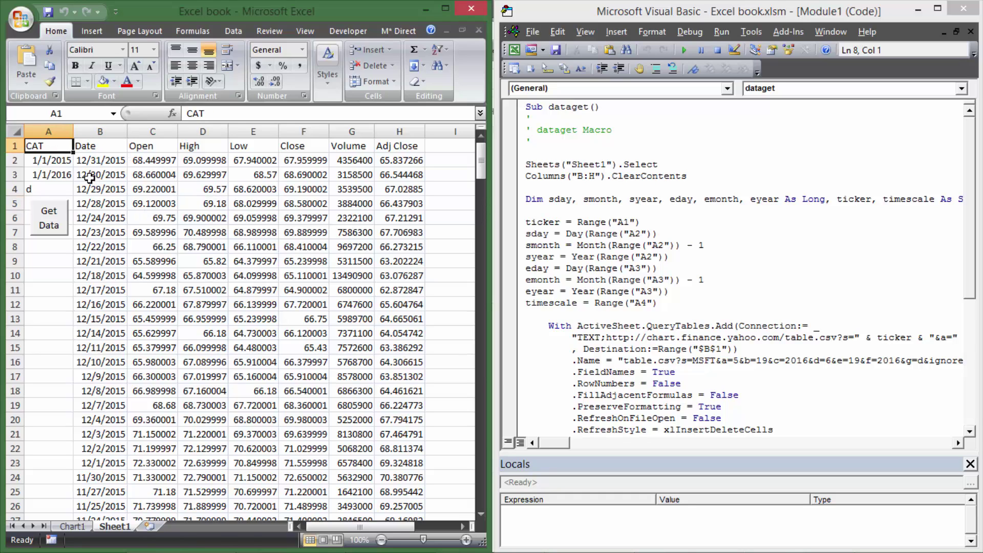
left_click_drag(56, 163, 56, 172)
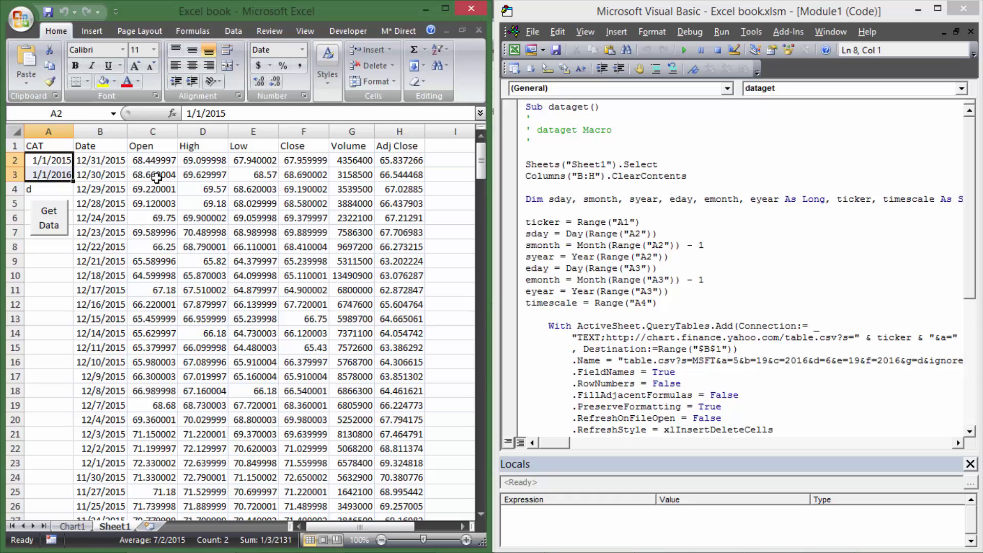
left_click(436, 147)
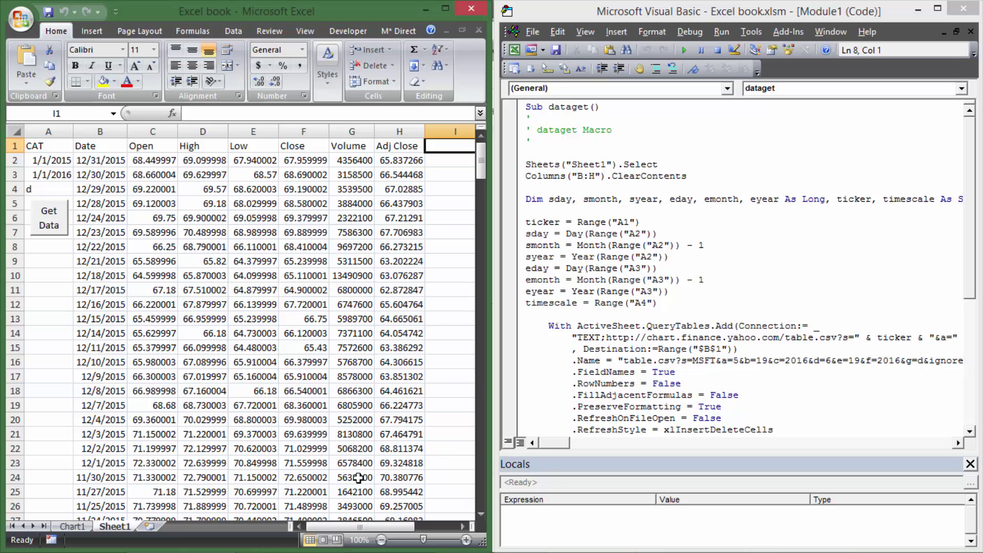
Highlight the price data columns B through H.
left_click_drag(339, 523, 342, 523)
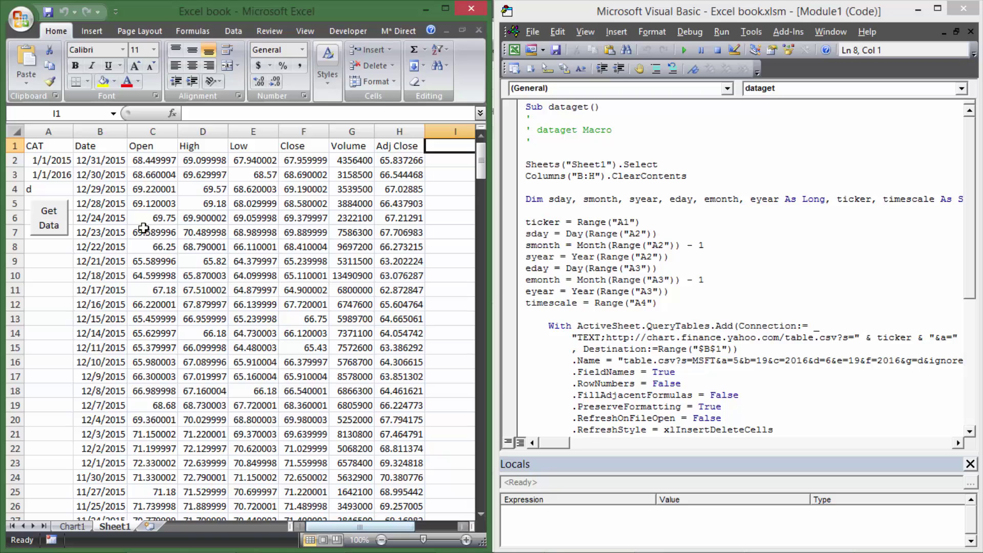
left_click_drag(48, 132, 97, 434)
left_click(116, 161)
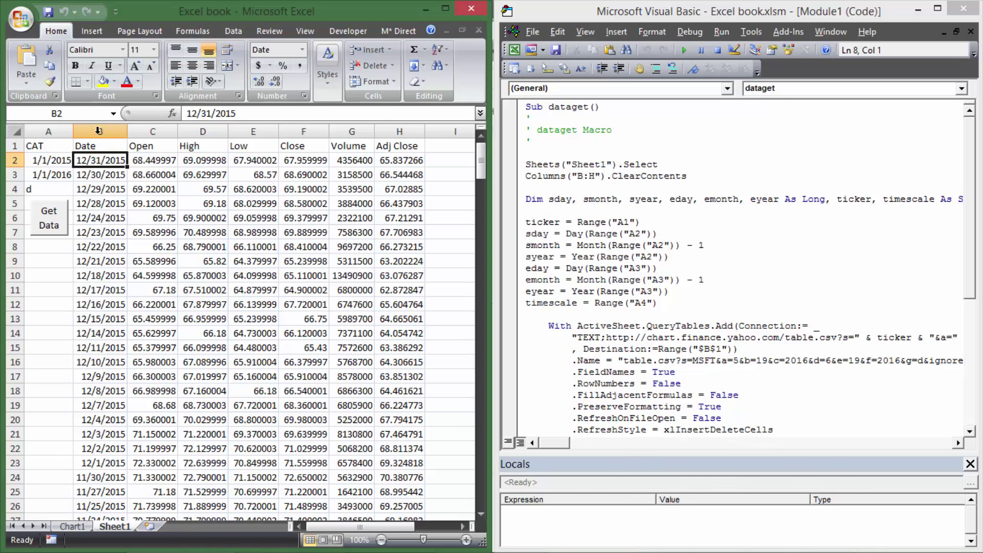
left_click_drag(100, 131, 399, 131)
left_click(608, 164)
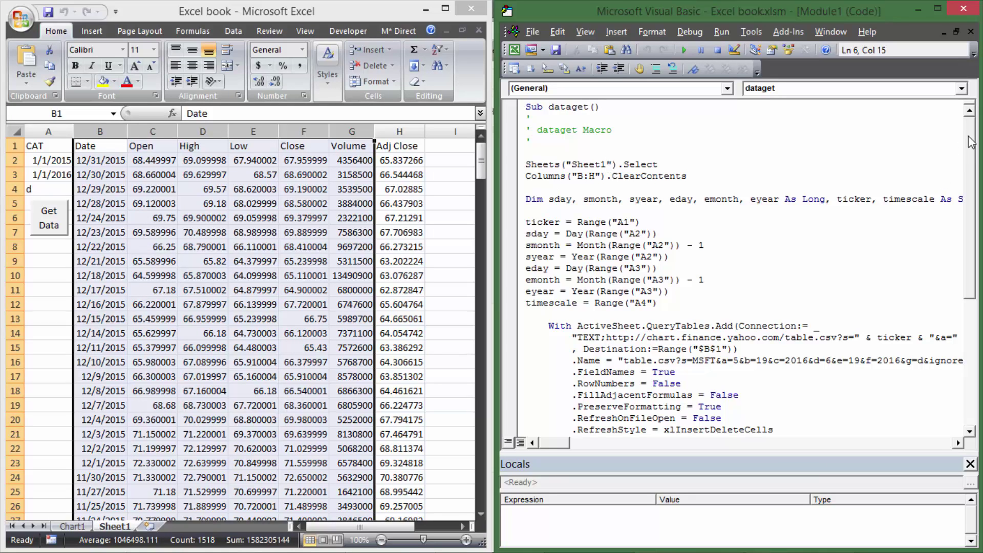
left_click_drag(968, 136, 761, 171)
left_click(252, 202)
Run the data macro, then refetch the prices at monthly timescale 'm'.
left_click(60, 233)
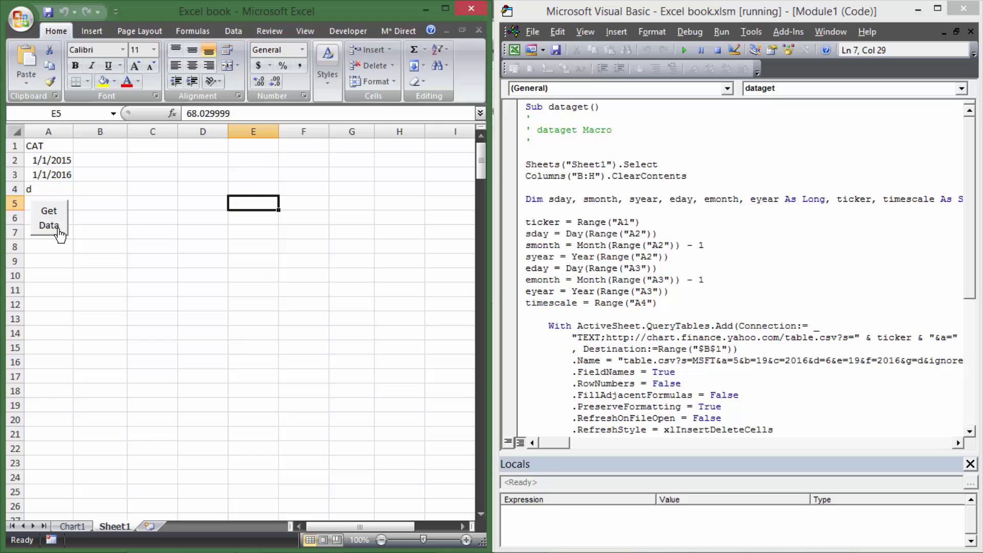
left_click(47, 190)
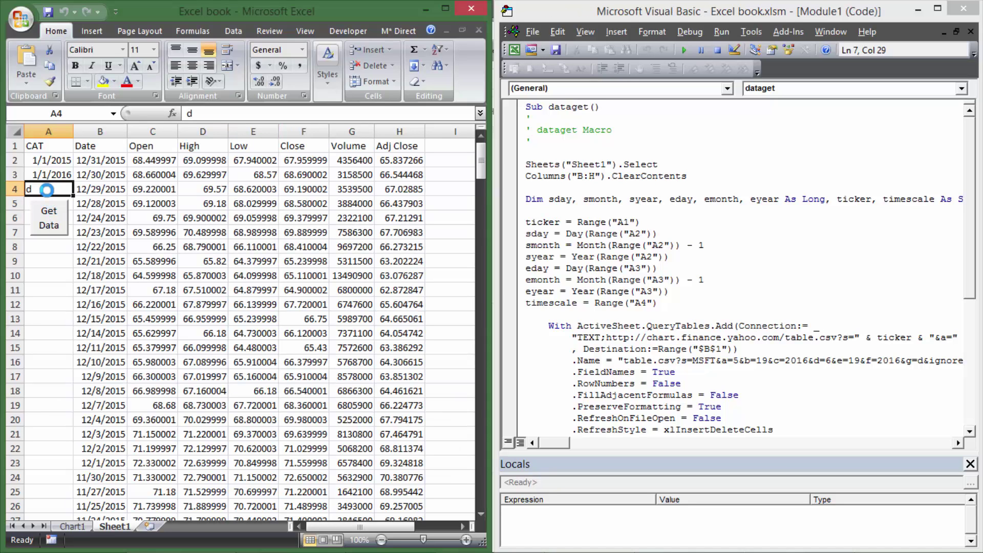
key("BackSpace")
type("m")
key("Return")
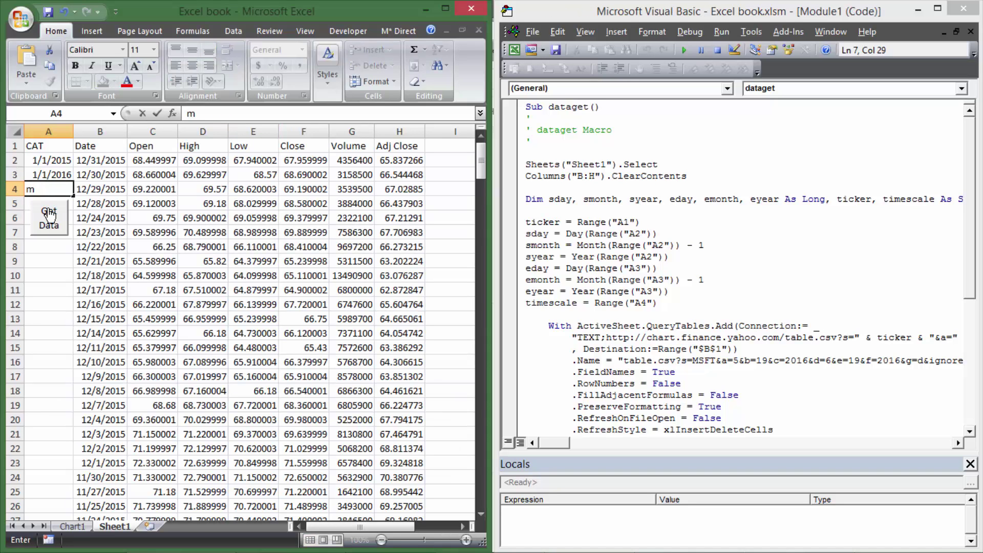
left_click(61, 215)
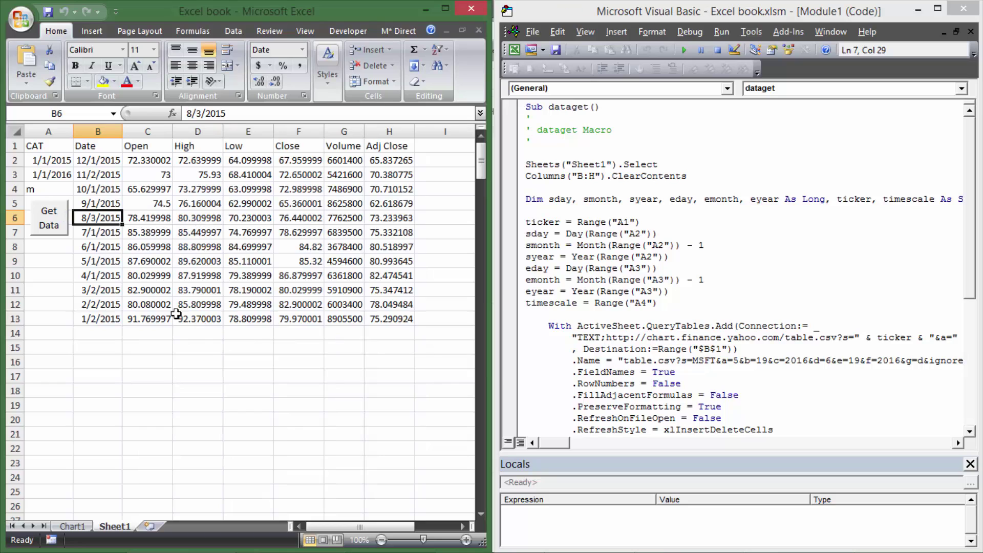
Set the timescale back to daily 'd' and refetch the prices.
left_click(38, 177)
left_click(40, 189)
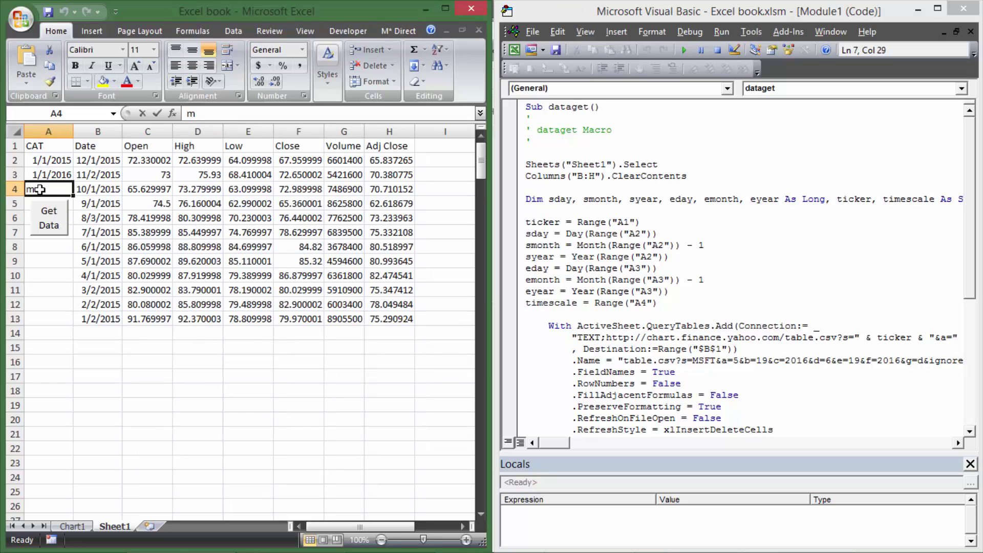
type("d")
key("Return")
left_click(47, 215)
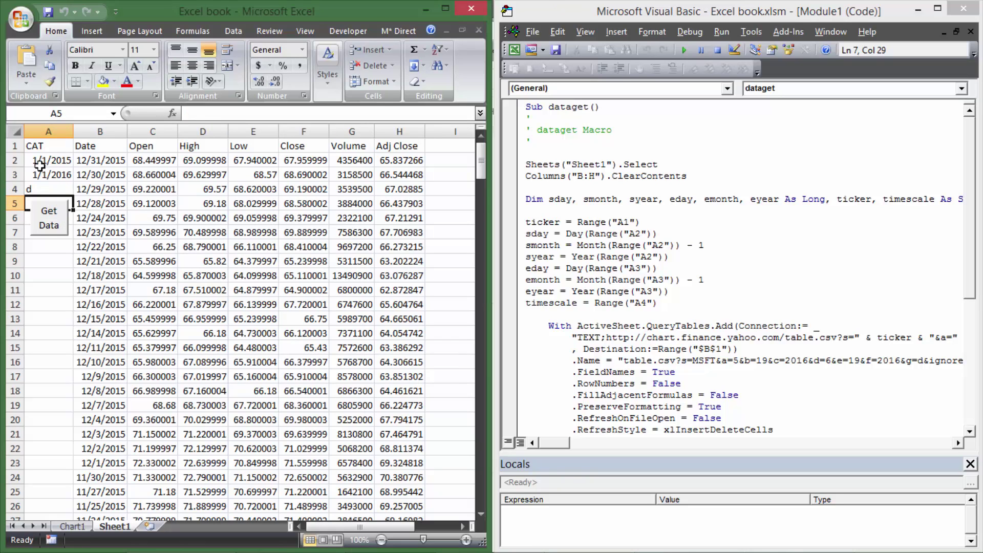
Review the refetched daily data in columns B through H.
left_click(40, 148)
left_click(204, 188)
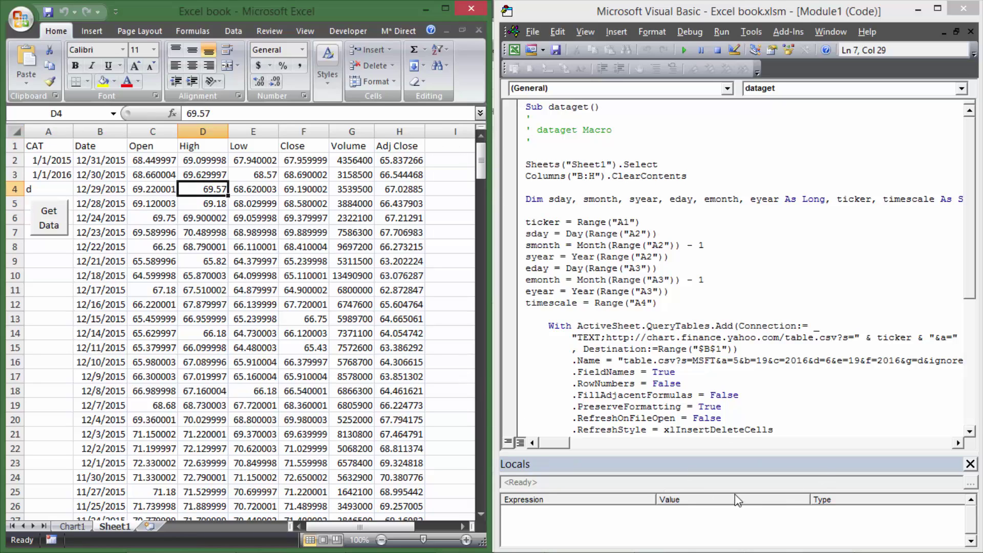
left_click(174, 149)
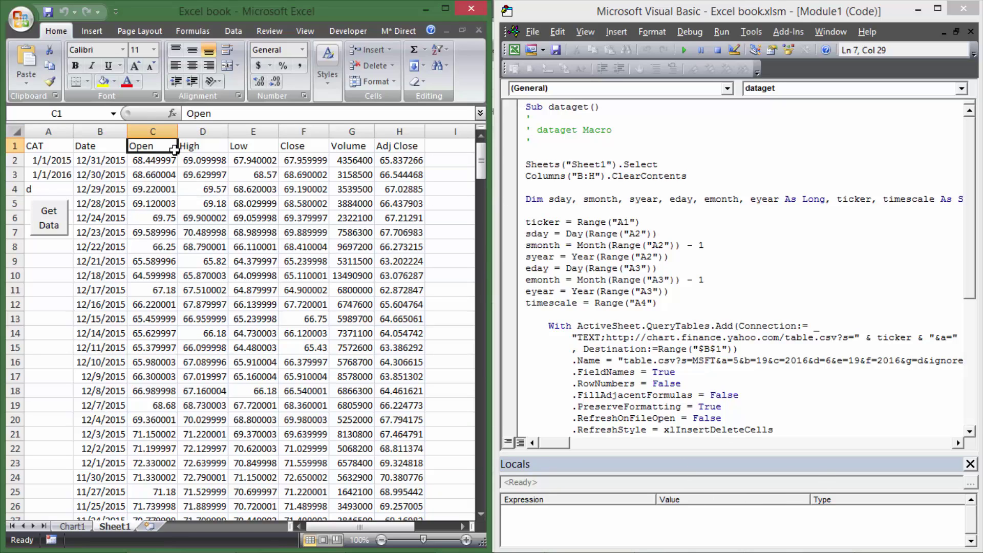
left_click(99, 125)
left_click_drag(100, 123, 399, 131)
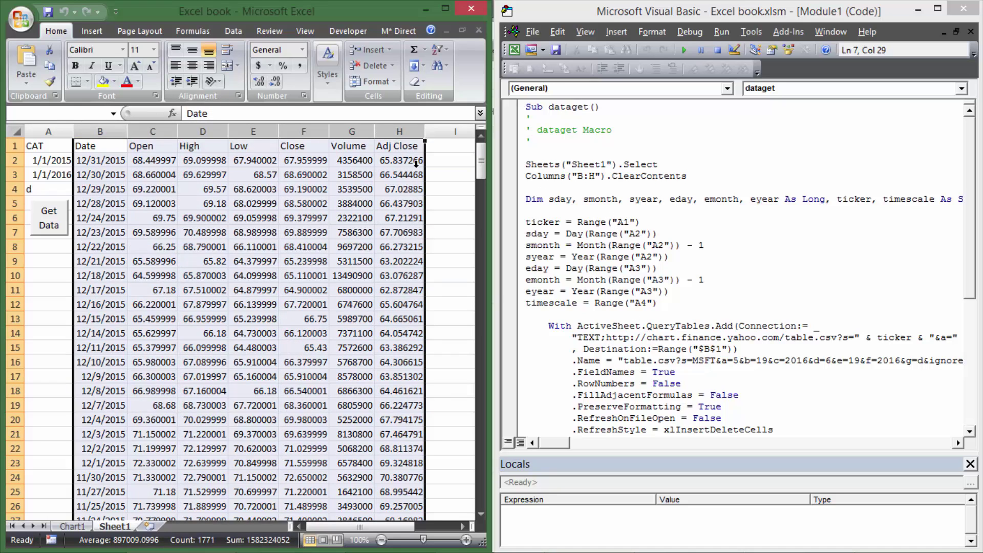
left_click(410, 165)
left_click(258, 161)
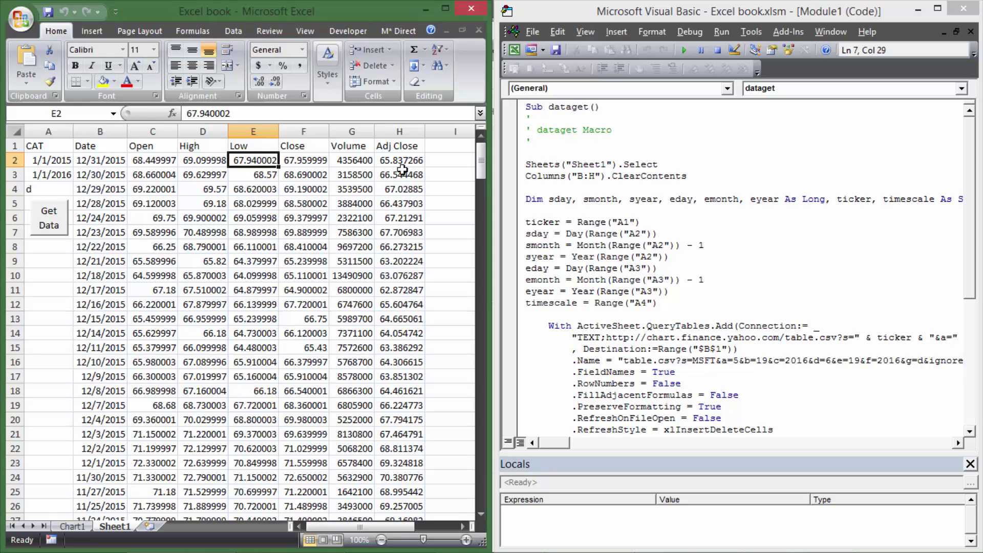
Enter the headers '50D' in I1 and '200D SMA' in J1.
left_click(430, 142)
left_click_drag(330, 526, 340, 523)
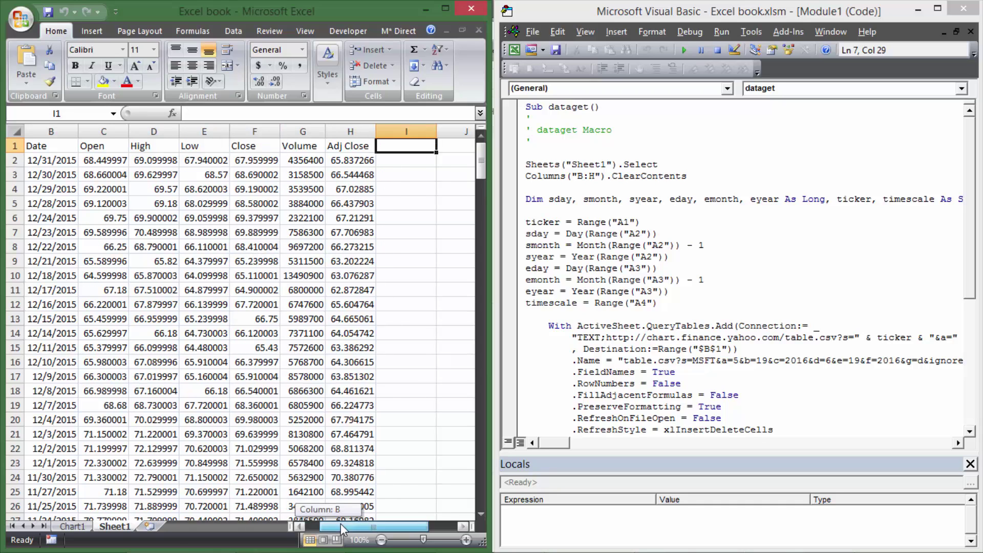
type("50D SMA")
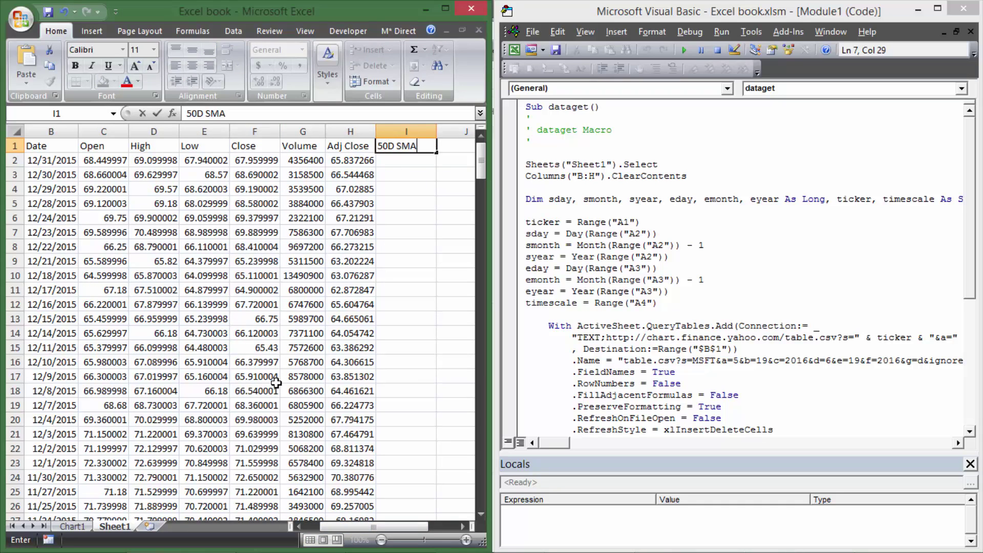
key("Return")
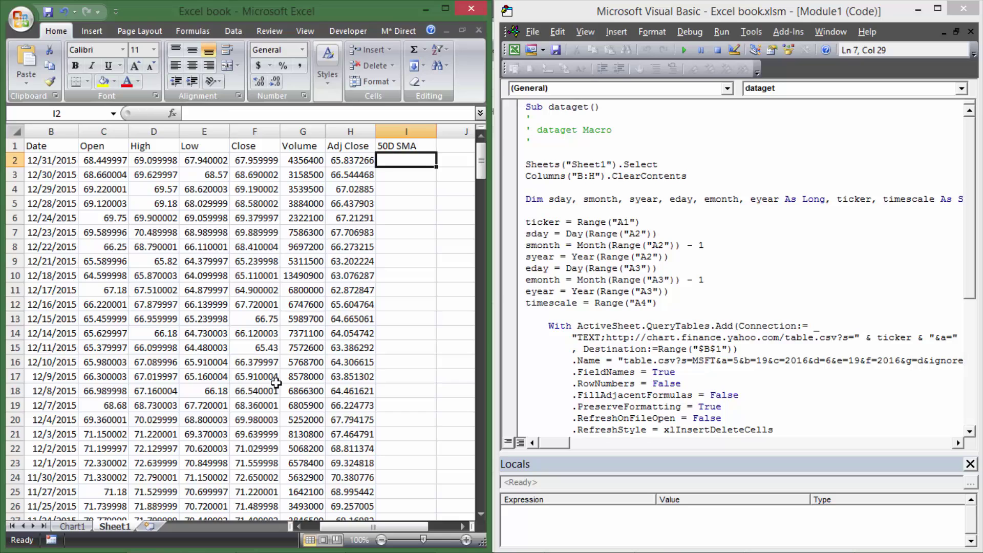
key("Up")
key("Right")
type("200")
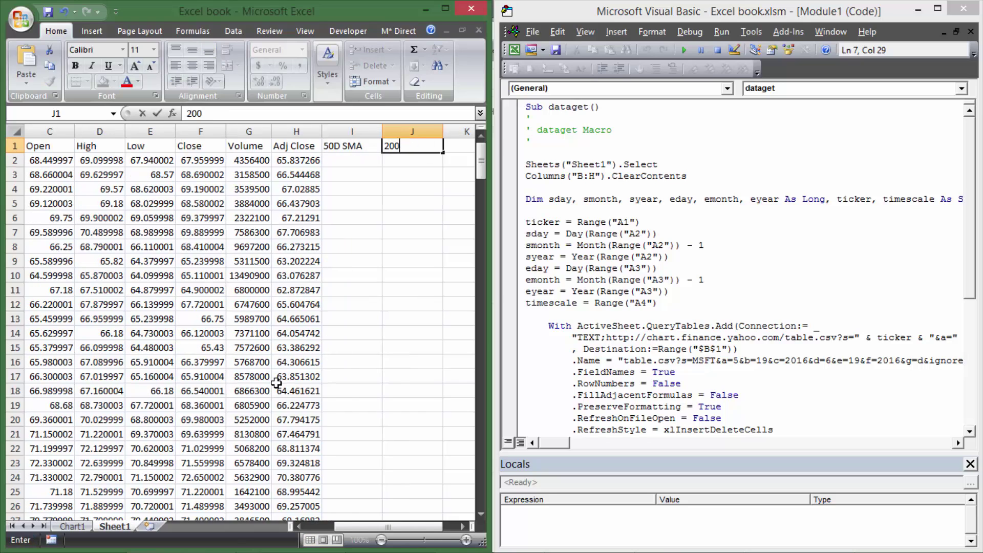
type("D SMA")
key("Return")
Enter =AVERAGE(H2:H51) in I2 and fill it down column I.
key("Left")
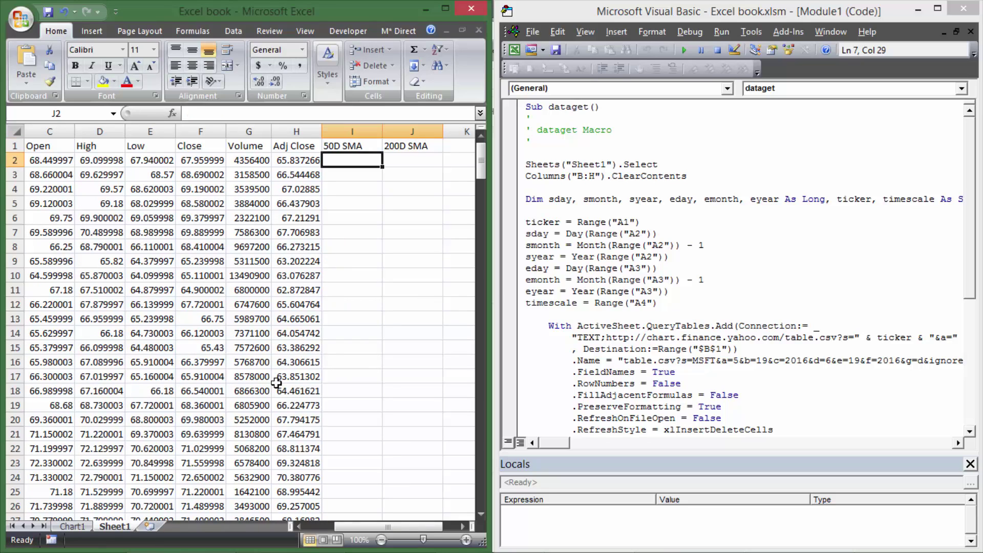
type("=aver")
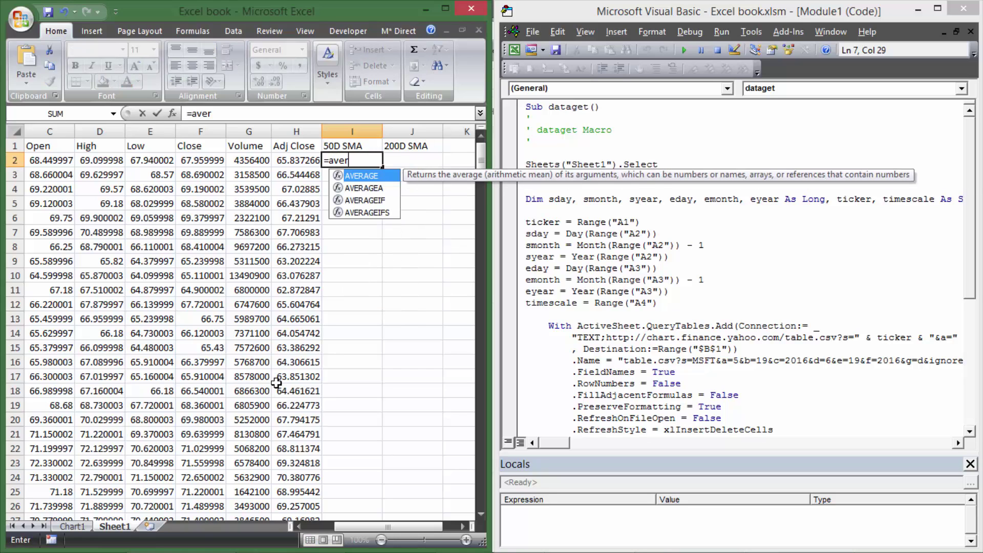
key("Tab")
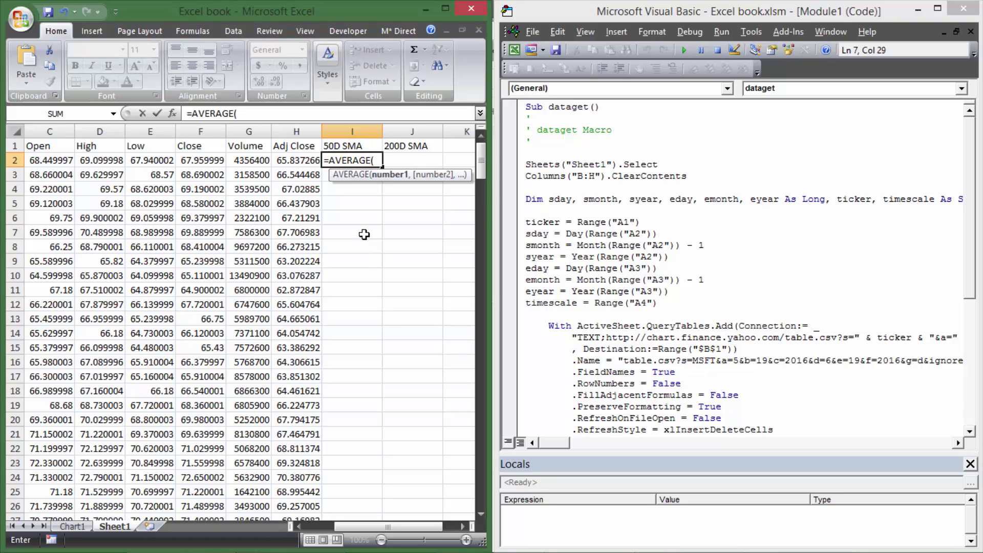
type("H2:H51")
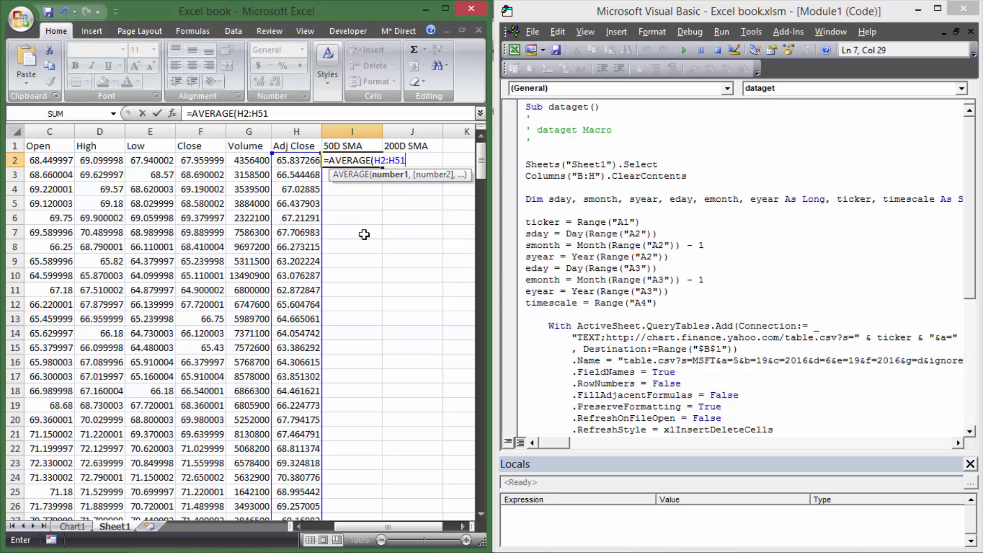
type(")")
key("Return")
left_click(348, 160)
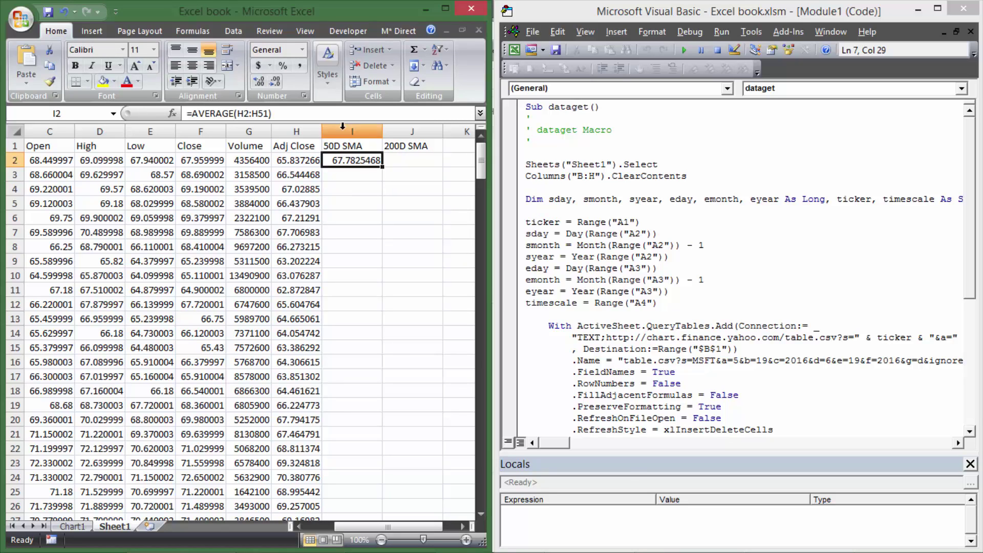
double_click(353, 160)
left_click_drag(321, 174, 323, 161)
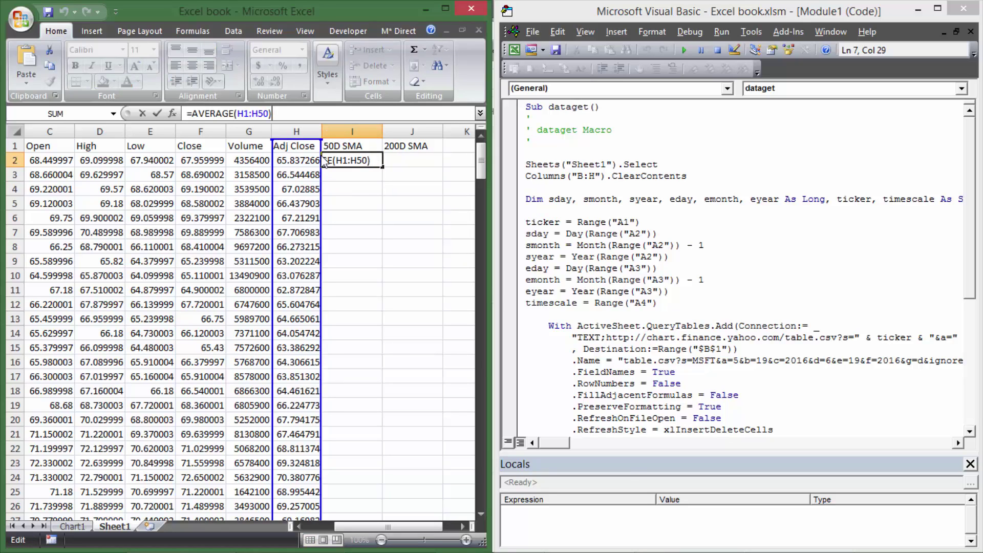
left_click(231, 117)
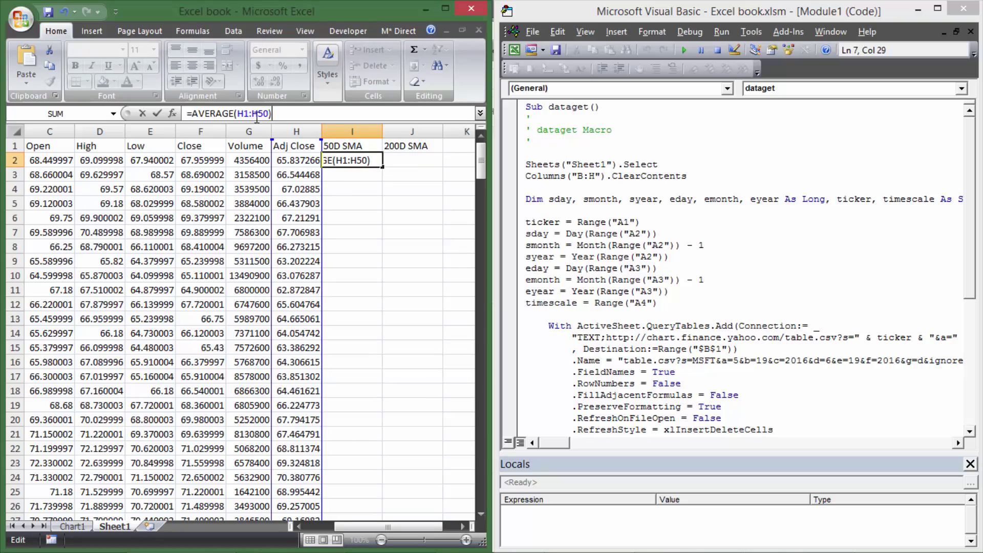
left_click_drag(322, 174, 323, 188)
key("ctrl+Return")
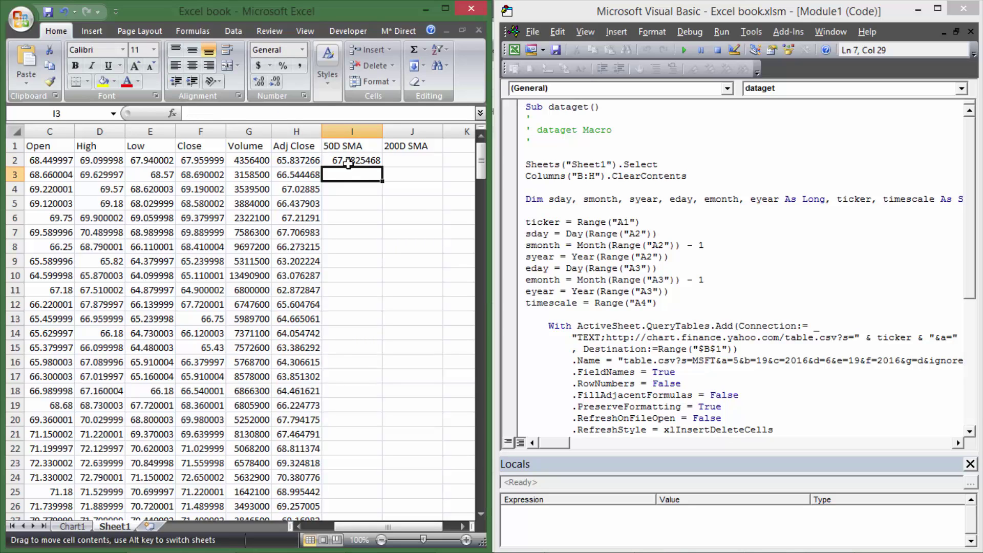
double_click(383, 168)
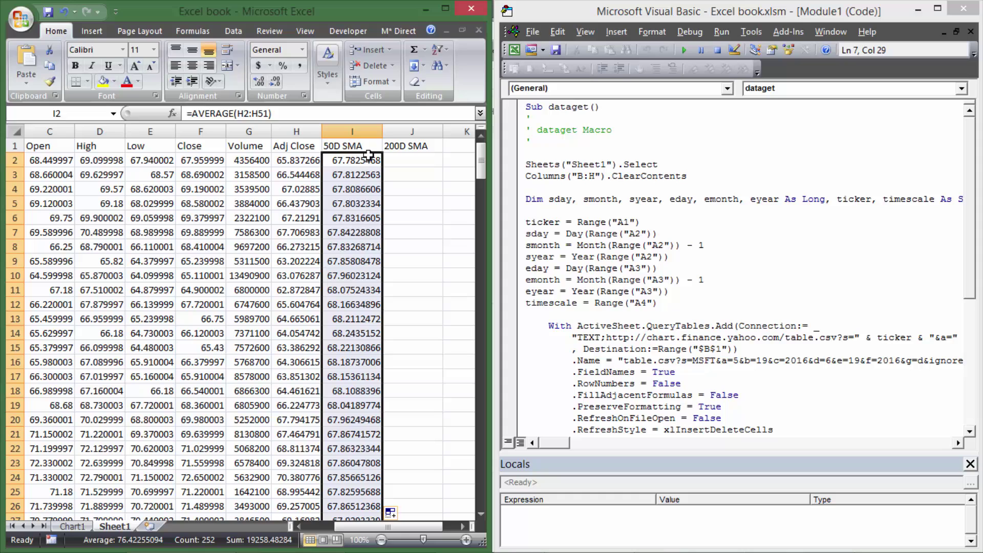
Enter =AVERAGE(H2:H201) in J2 and fill it down column J.
left_click(409, 161)
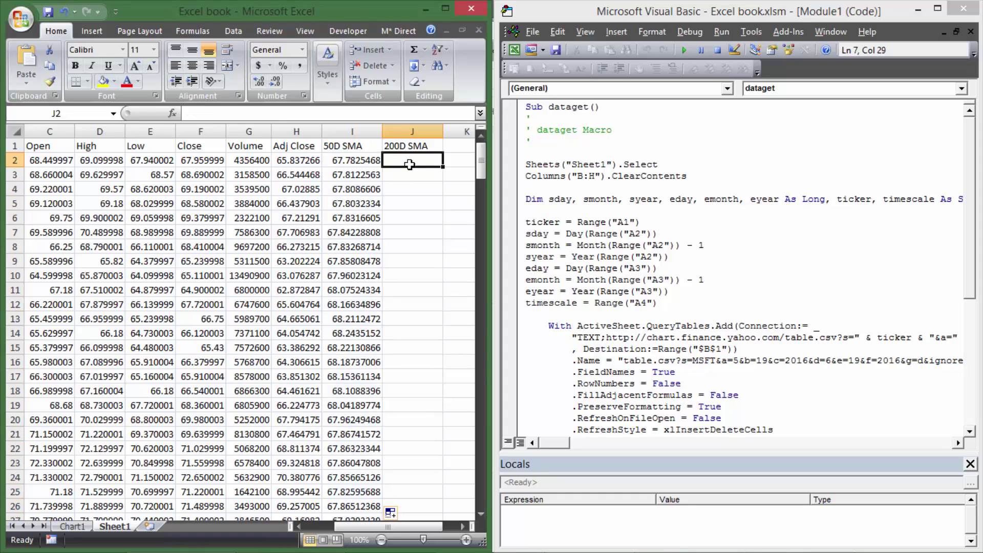
type("=ave")
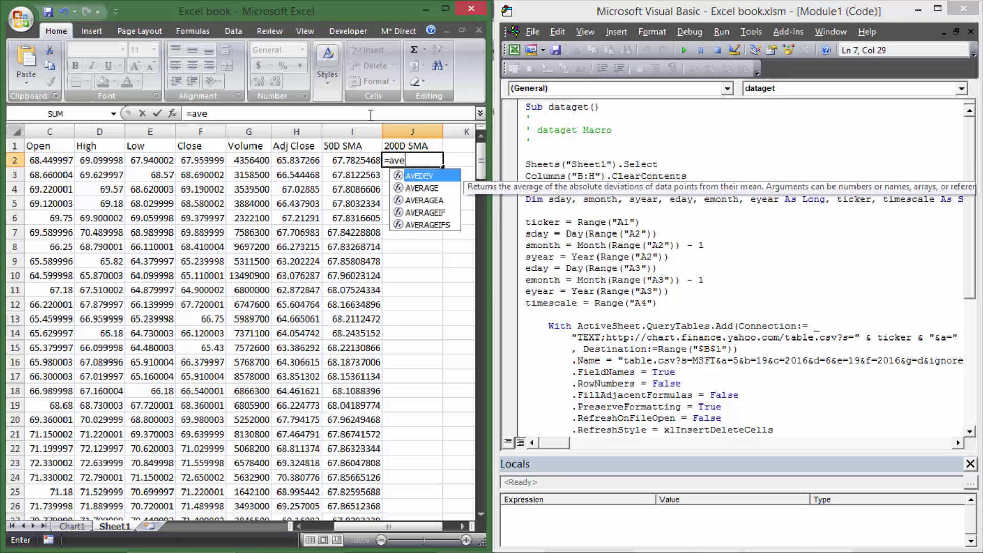
key("Tab")
type("H2:")
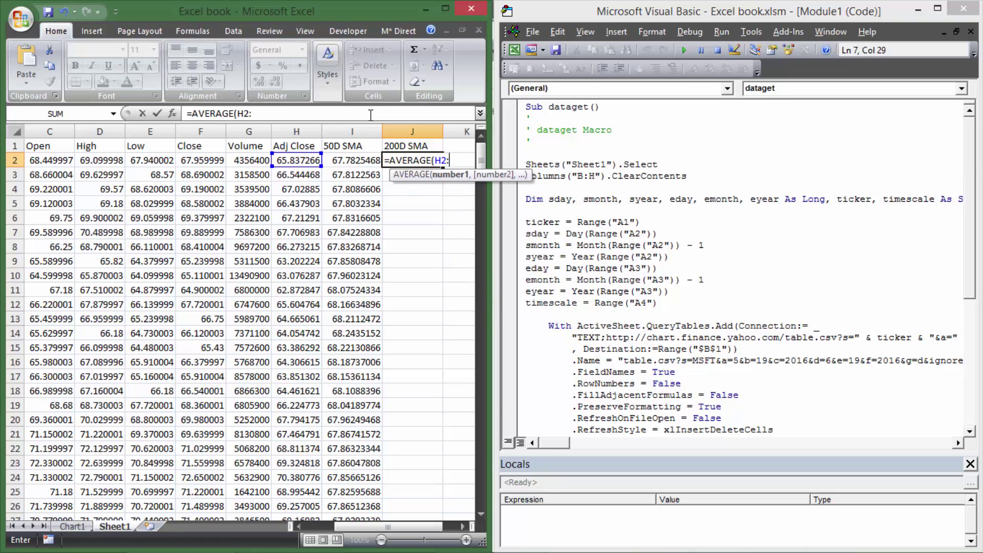
type("H201)")
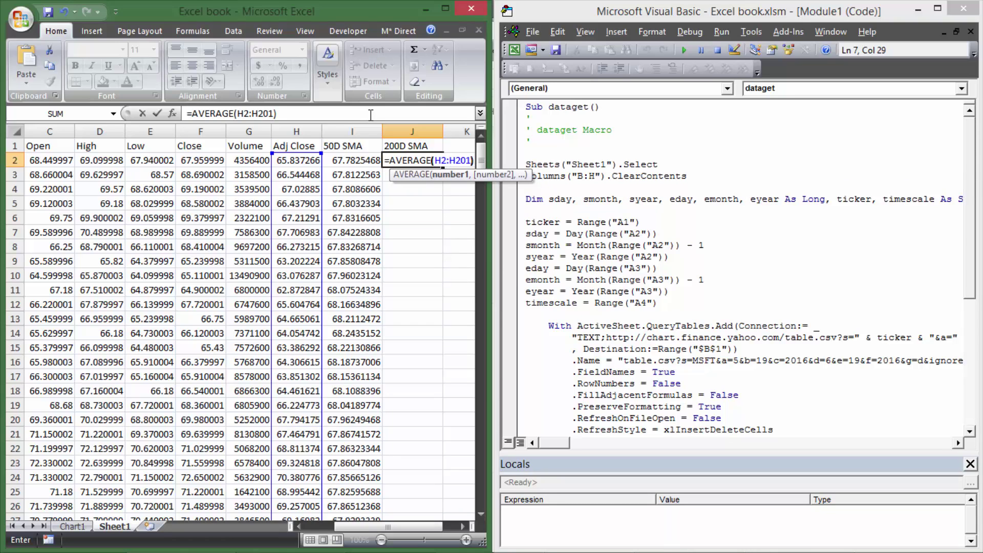
key("Return")
key("Up")
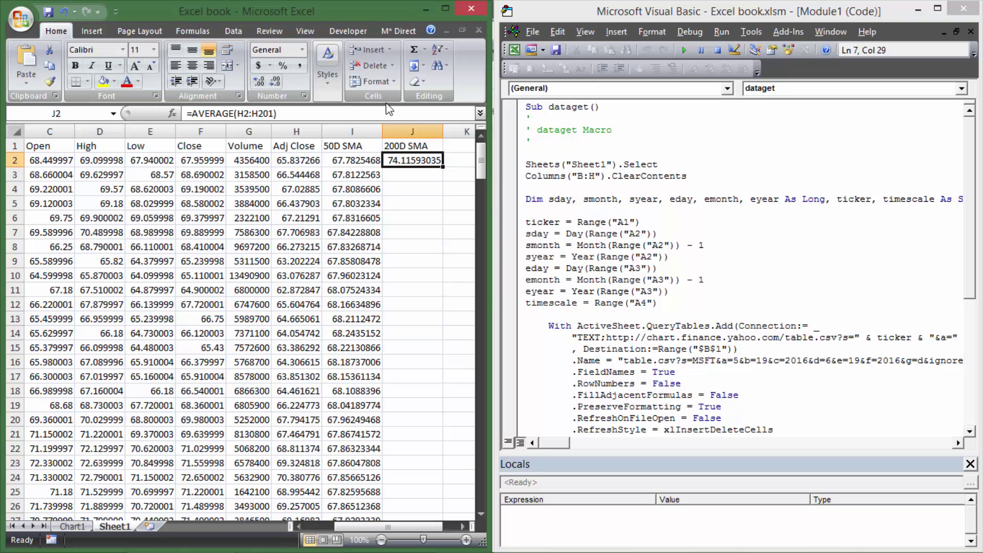
left_click(387, 112)
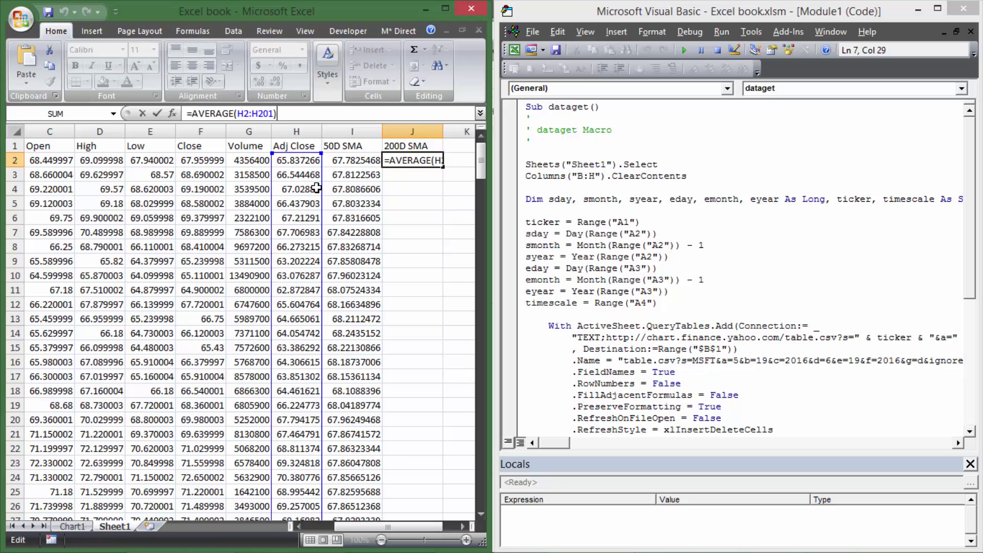
left_click(415, 174)
left_click(432, 163)
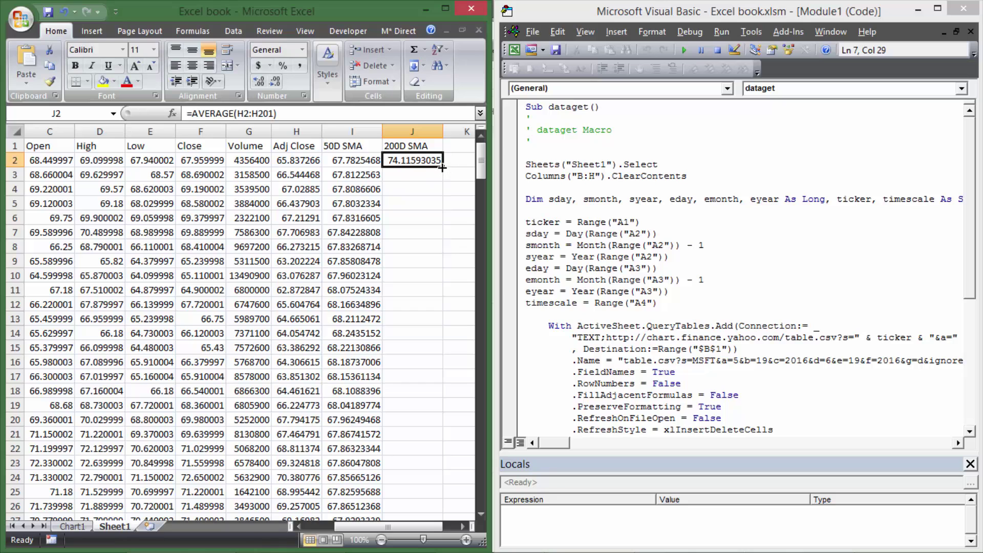
double_click(441, 166)
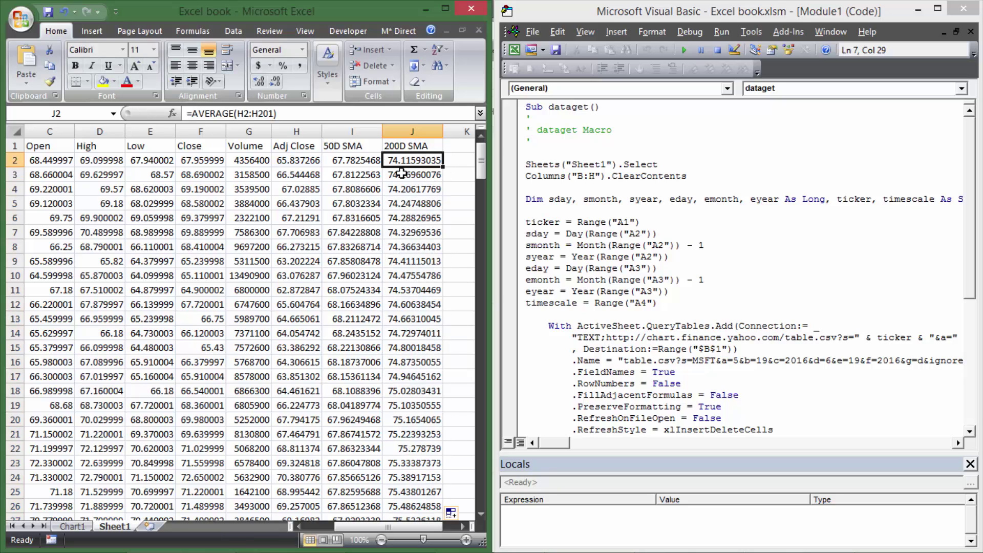
Check the last-row 50-day and 200-day averages, then return to the top of column I.
key("ctrl+Down")
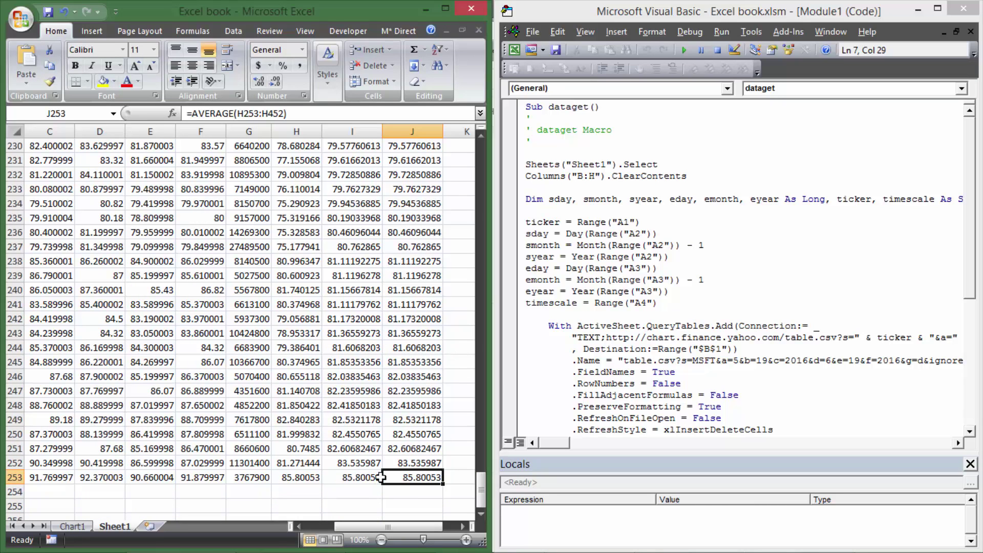
key("Left")
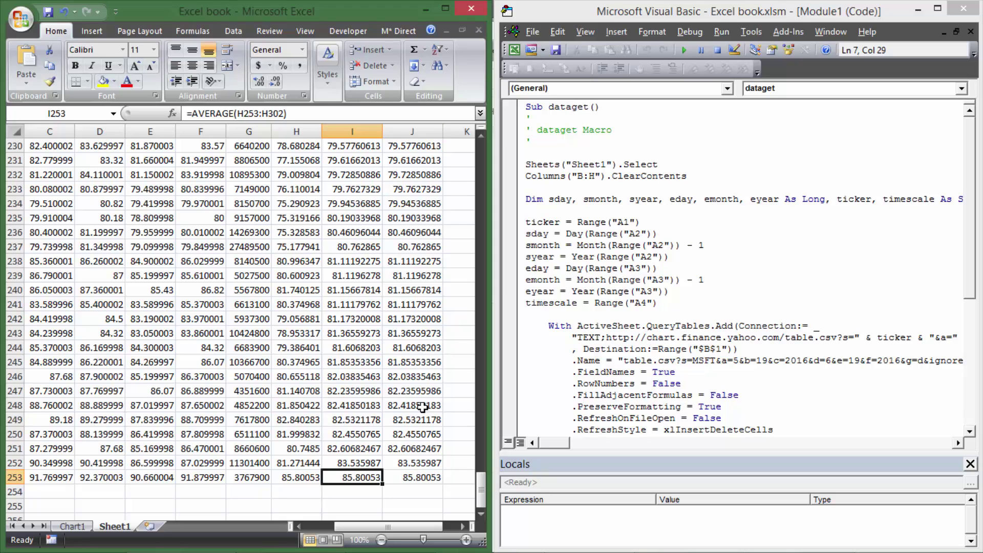
key("Right")
key("Left")
key("ctrl+Up")
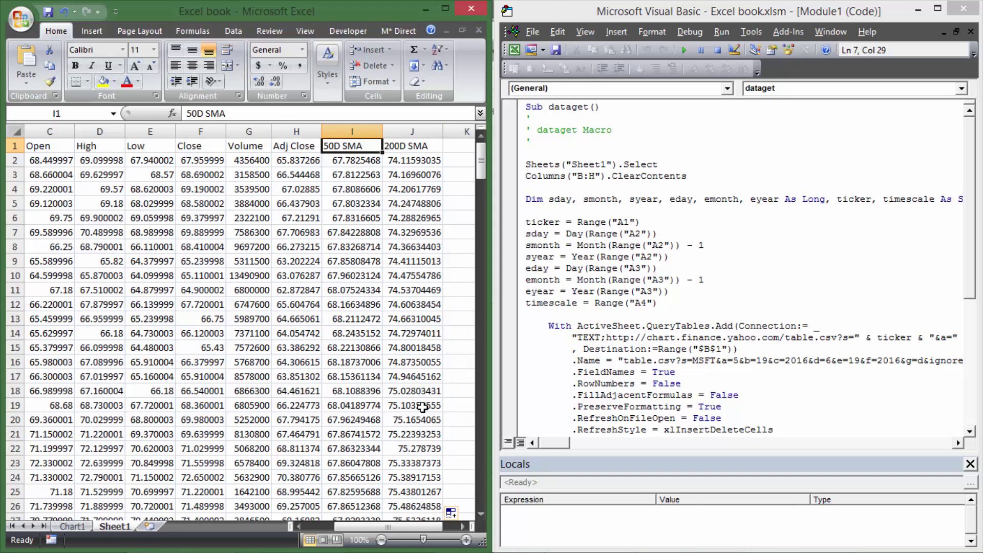
Check the 200-day average formulas in J6 and J2.
left_click(399, 215)
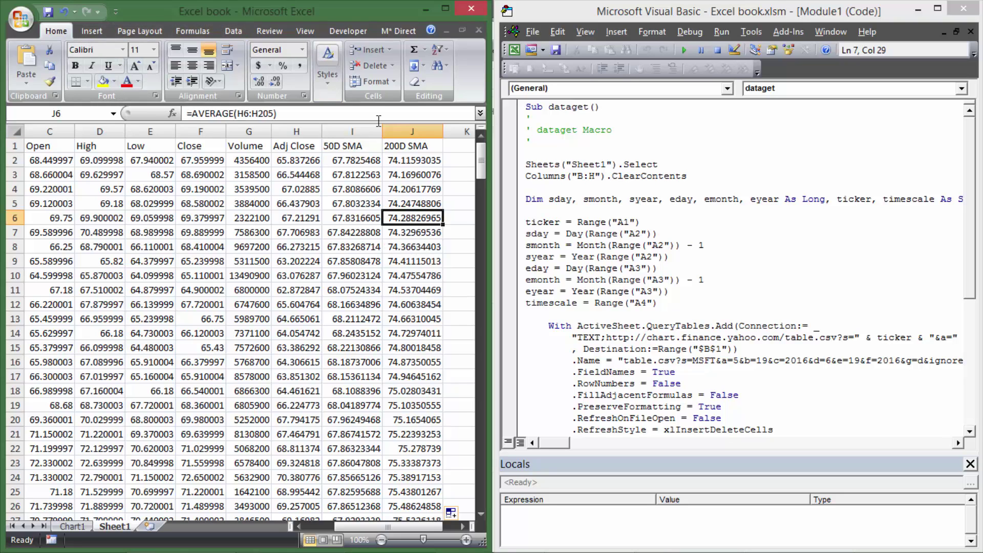
left_click(385, 157)
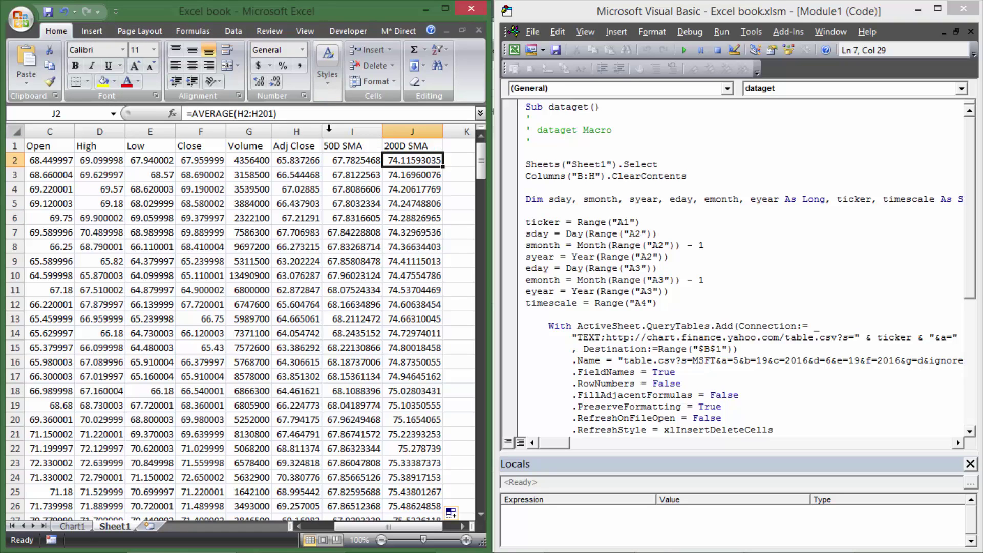
left_click_drag(366, 532, 338, 532)
Insert a line chart of the Date column B with columns H, I and J.
left_click(109, 131)
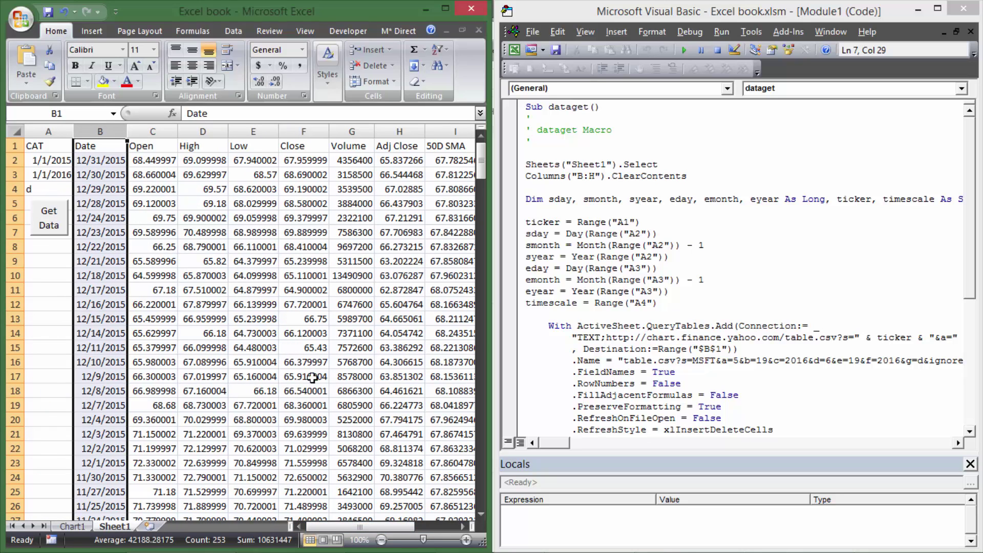
left_click_drag(331, 525, 372, 525)
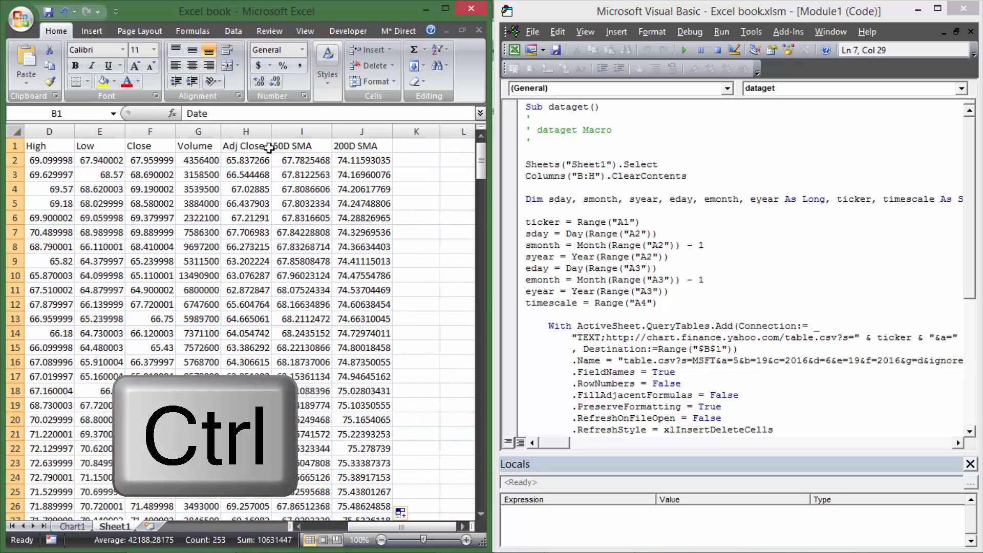
left_click_drag(256, 132, 359, 132)
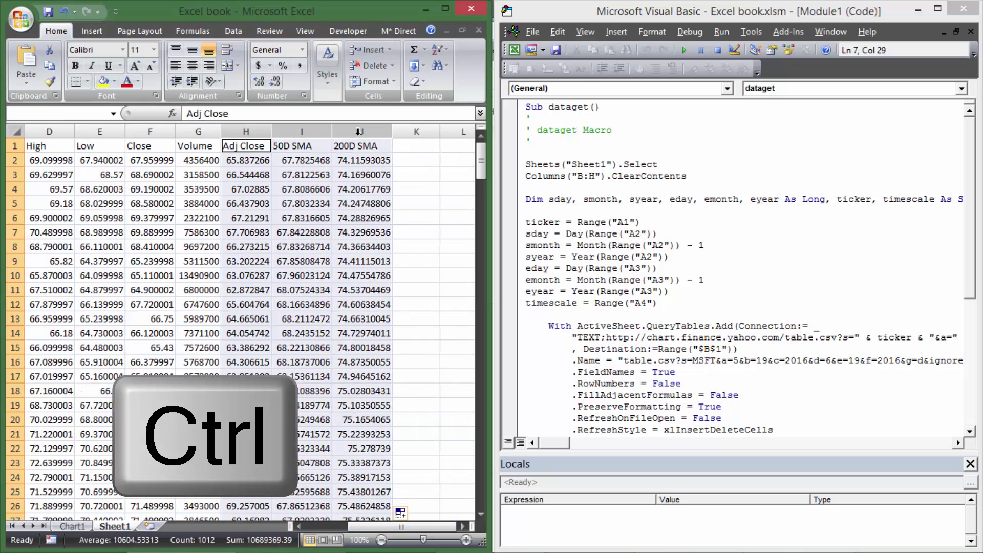
left_click(92, 31)
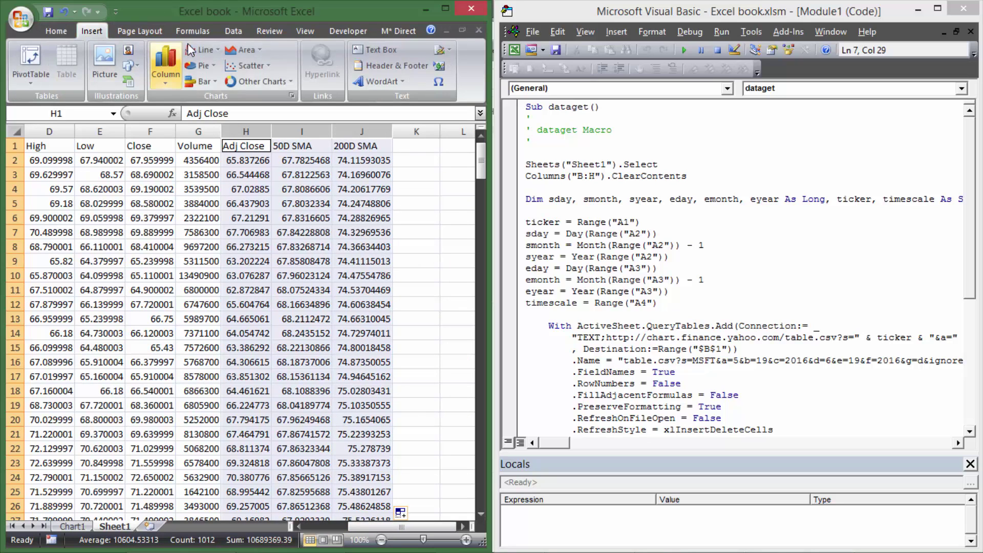
left_click(201, 45)
left_click(203, 97)
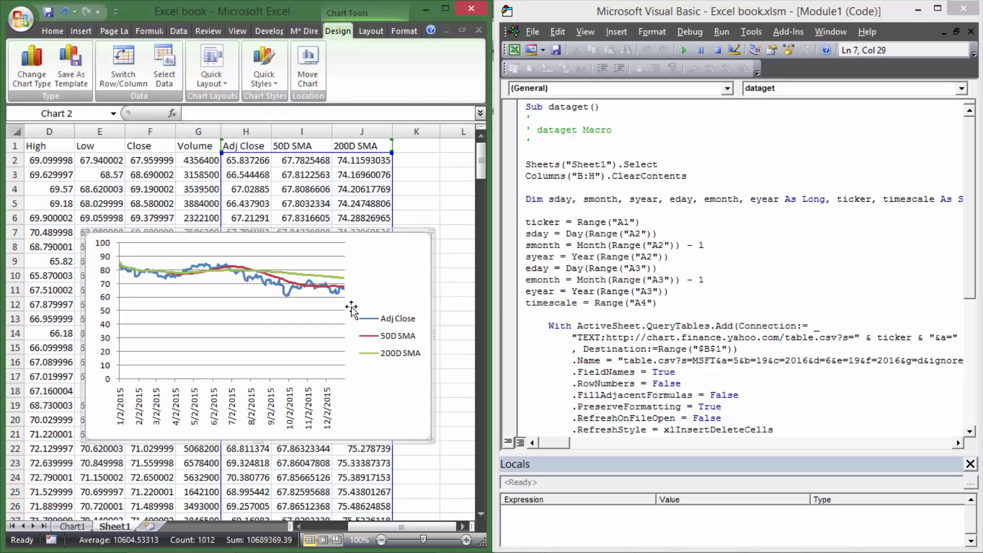
right_click(383, 265)
left_click(348, 253)
Move the chart to a new sheet Chart2 and maximize the Excel window.
right_click(400, 259)
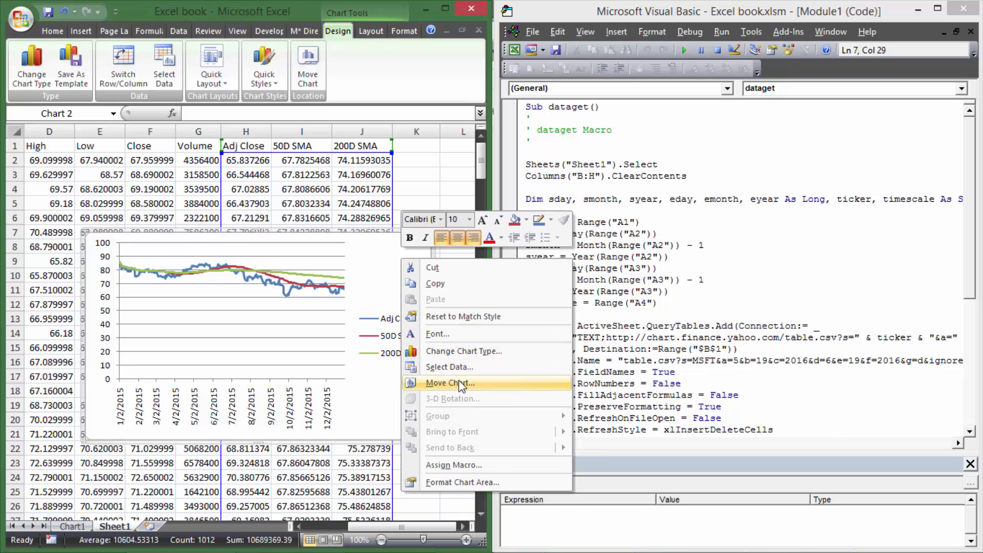
left_click(460, 383)
left_click(430, 253)
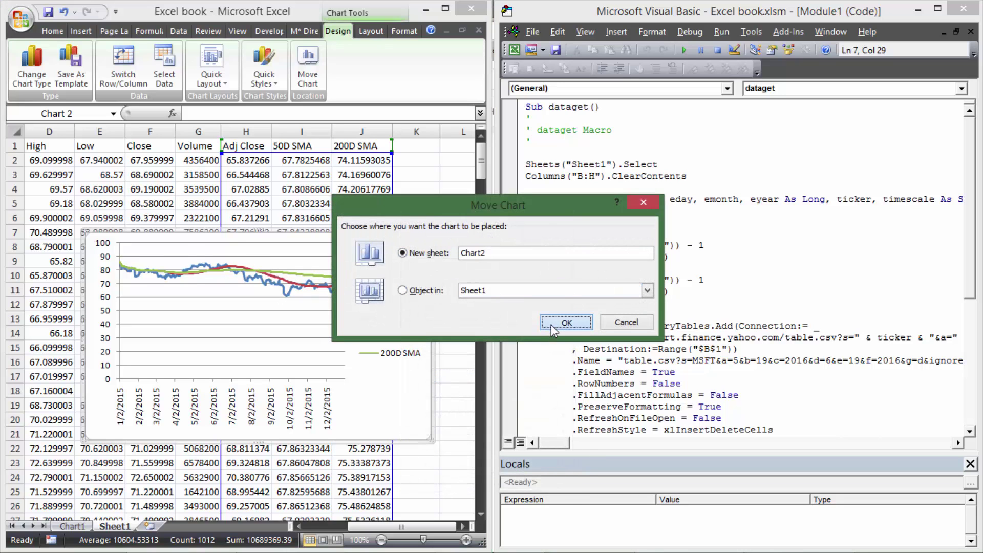
left_click(565, 323)
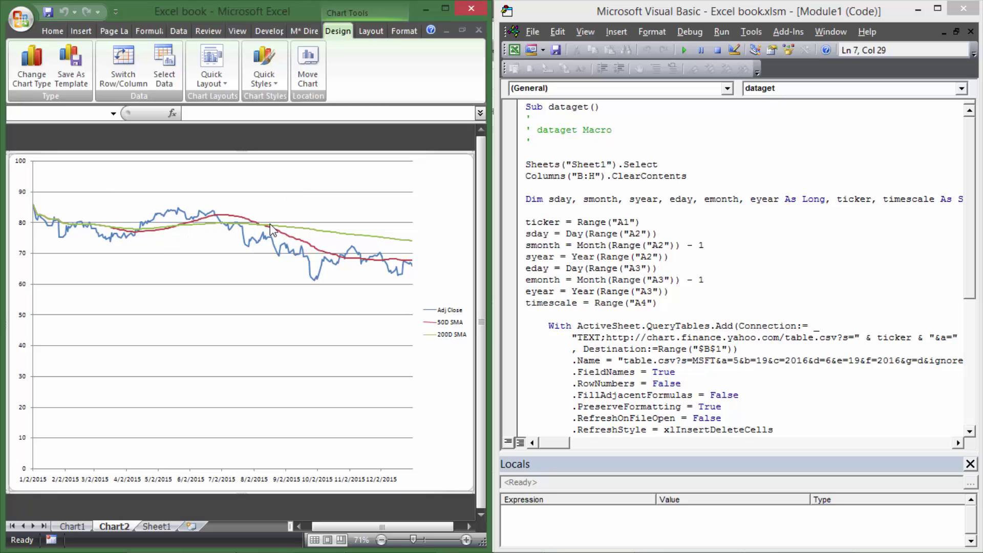
left_click(450, 10)
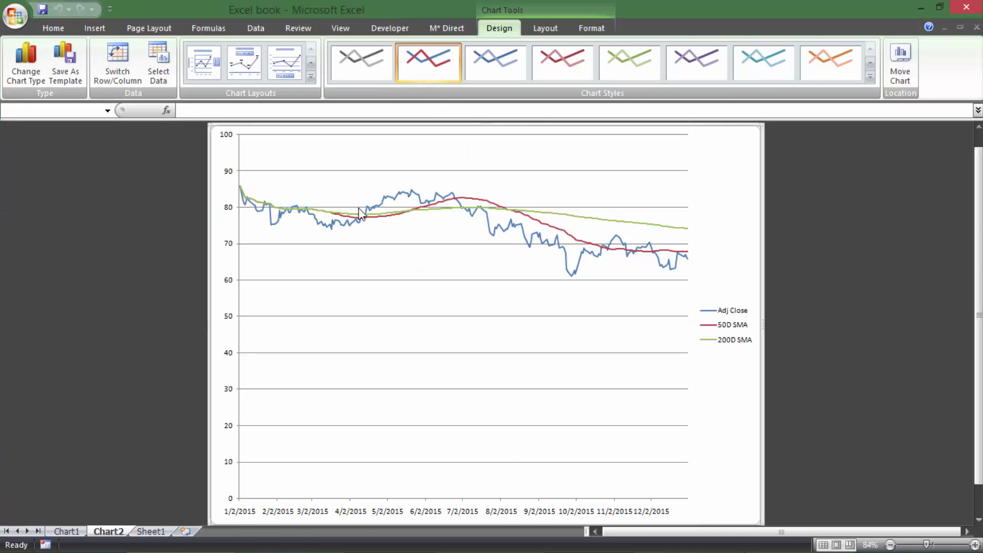
left_click(224, 202)
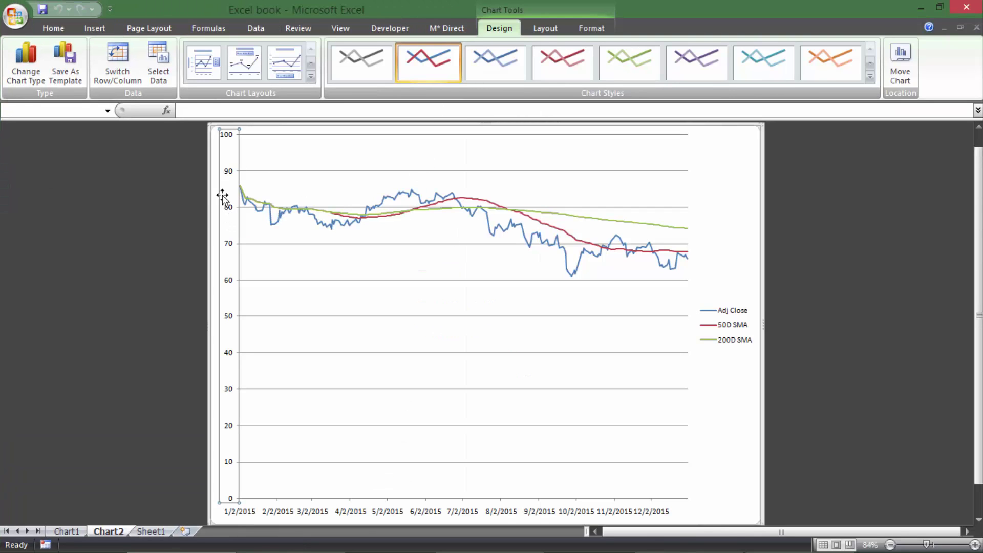
Fix the vertical axis minimum at 60 and maximum at 90 in Format Axis.
right_click(229, 207)
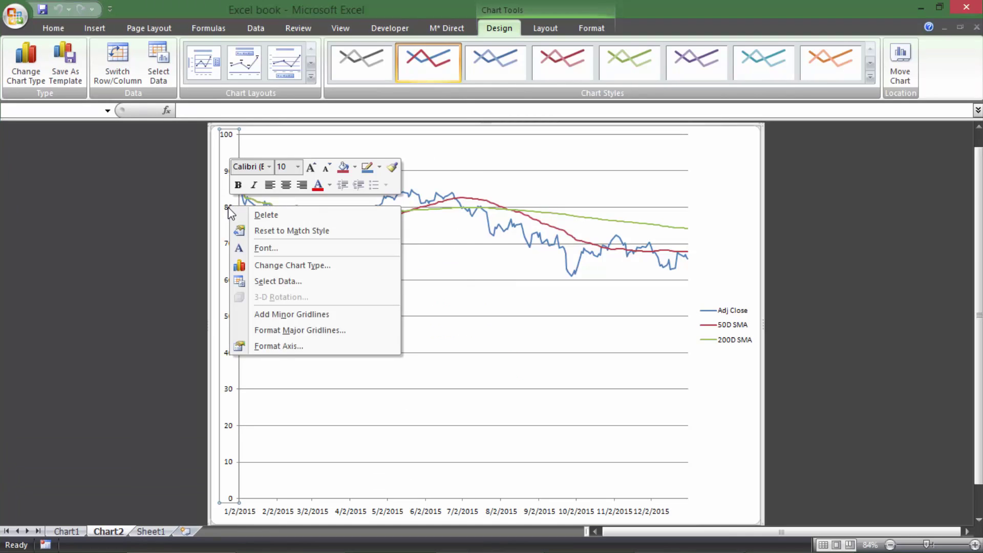
left_click(277, 346)
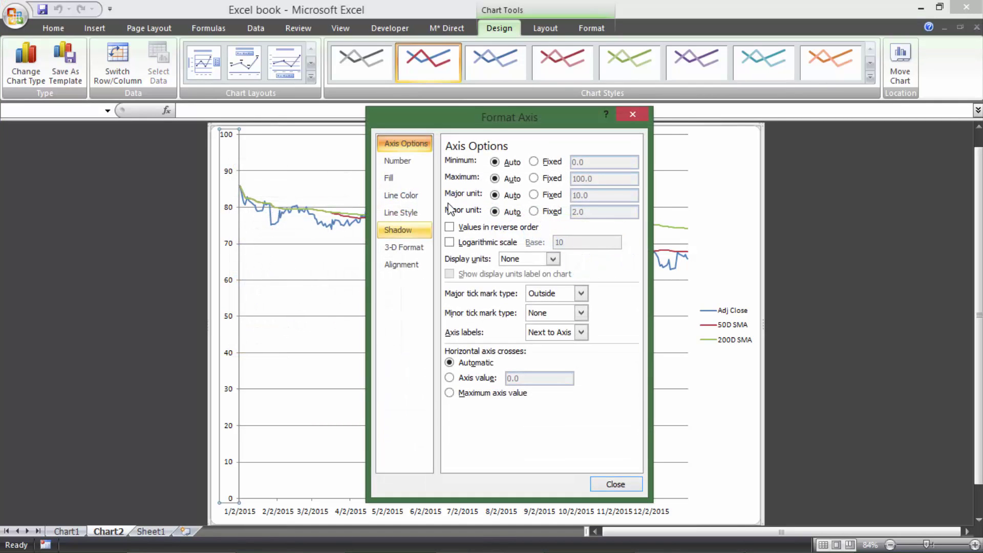
left_click(548, 161)
left_click(547, 177)
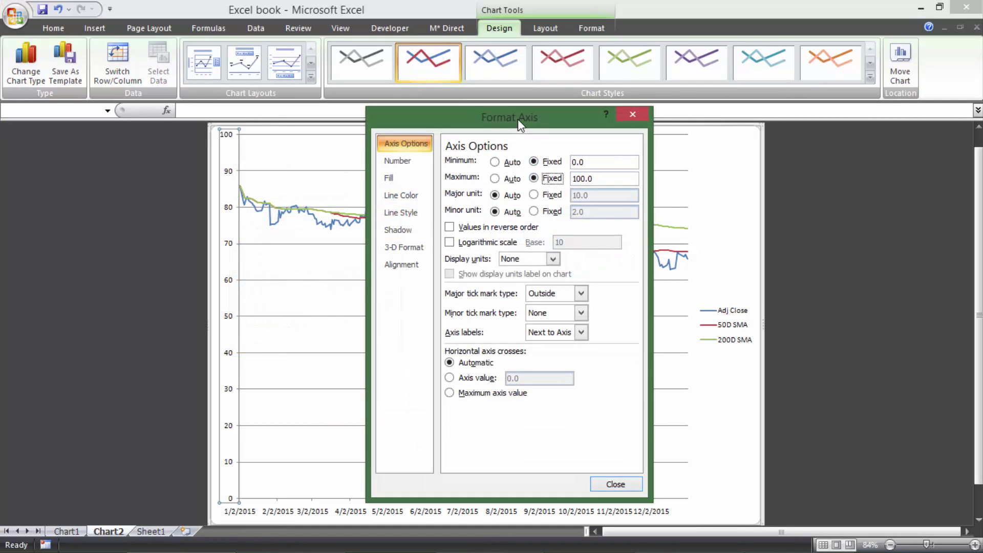
left_click_drag(518, 119, 806, 96)
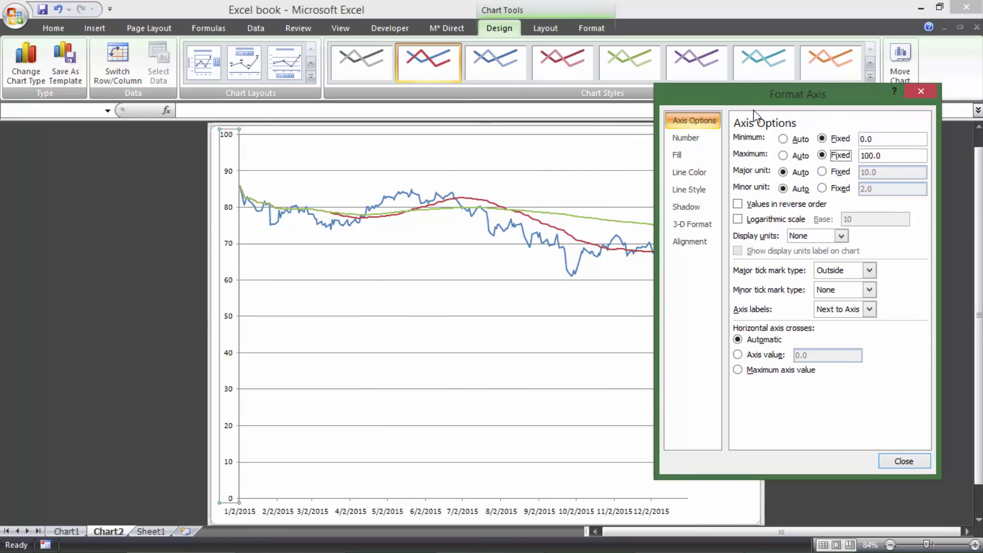
left_click_drag(758, 100, 787, 152)
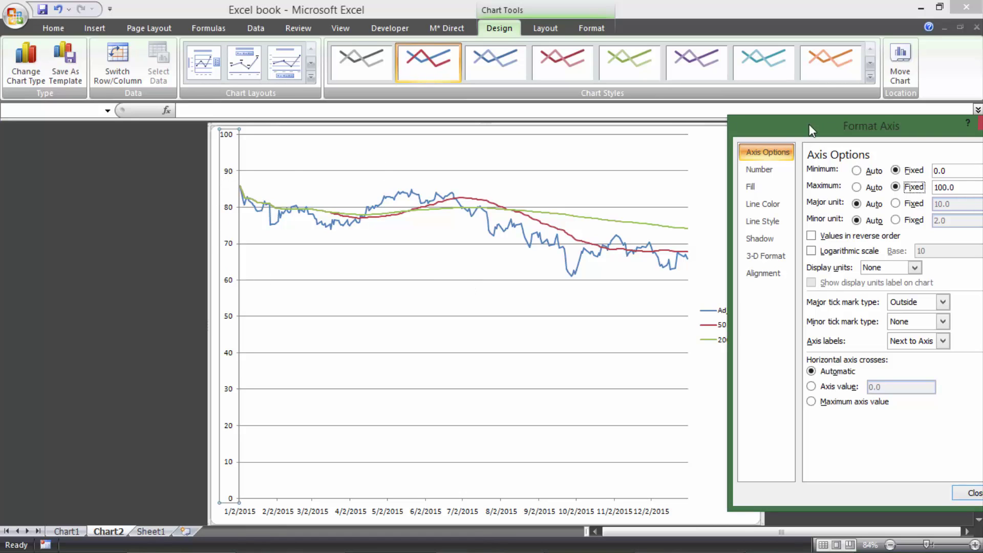
left_click_drag(812, 128, 380, 72)
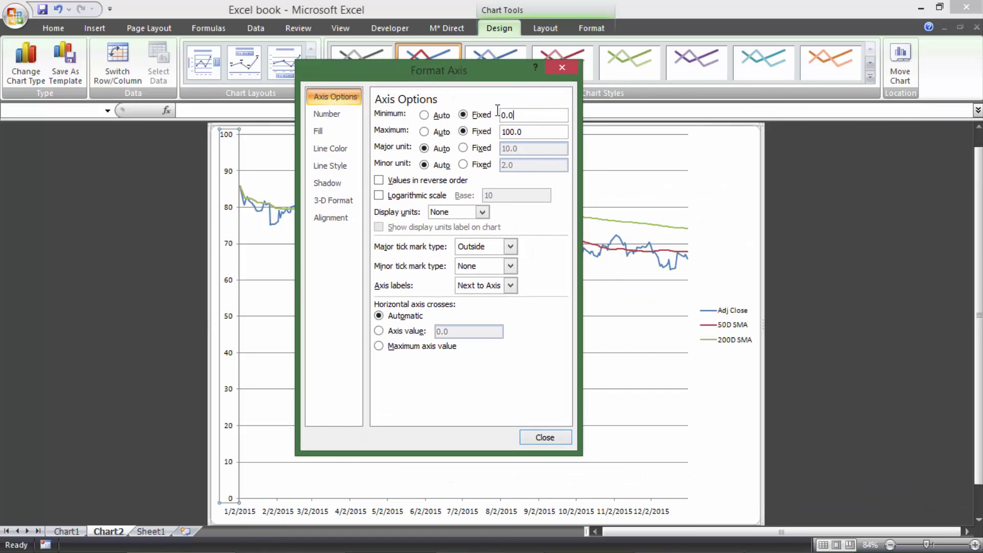
key("shift+Tab")
left_click(463, 131)
type("90")
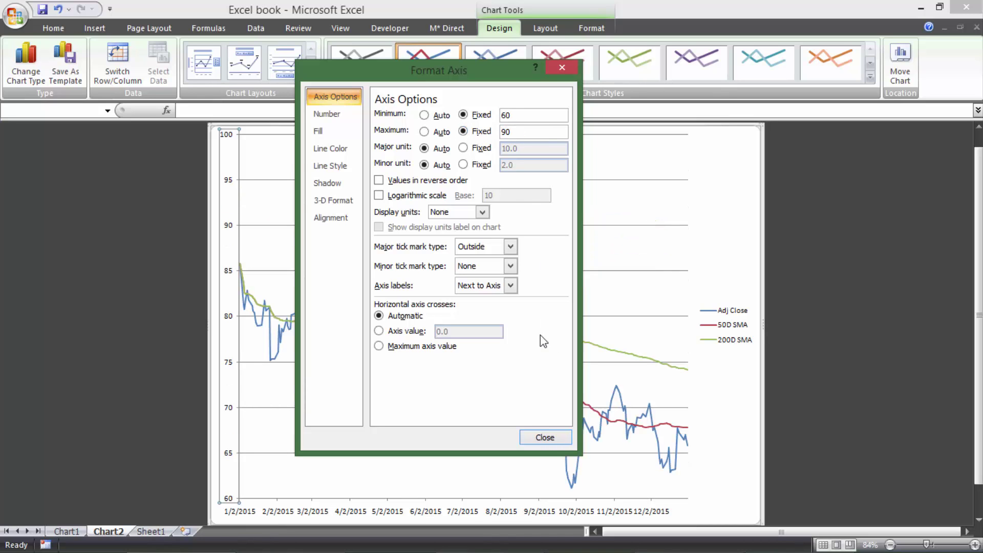
left_click(545, 437)
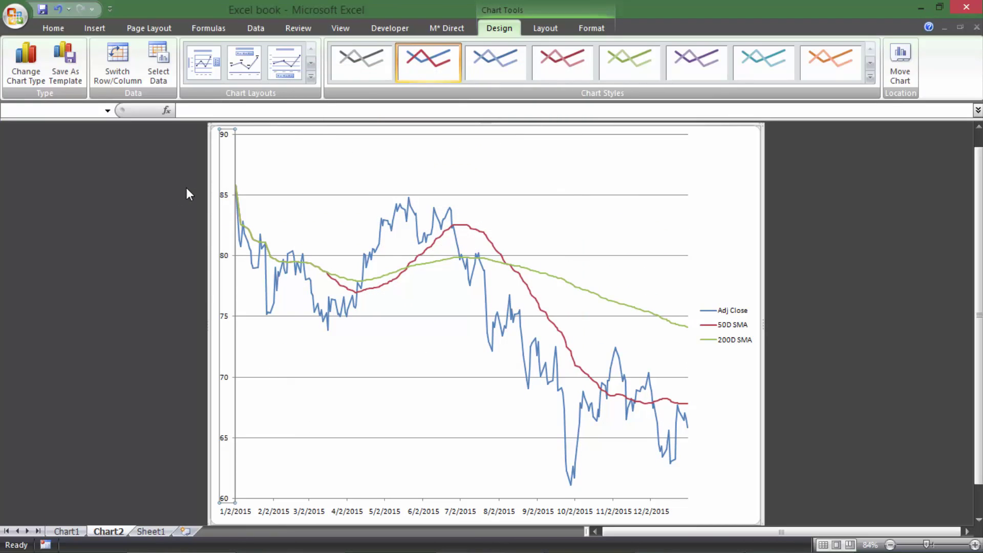
Click off the chart to deselect it.
left_click(202, 208)
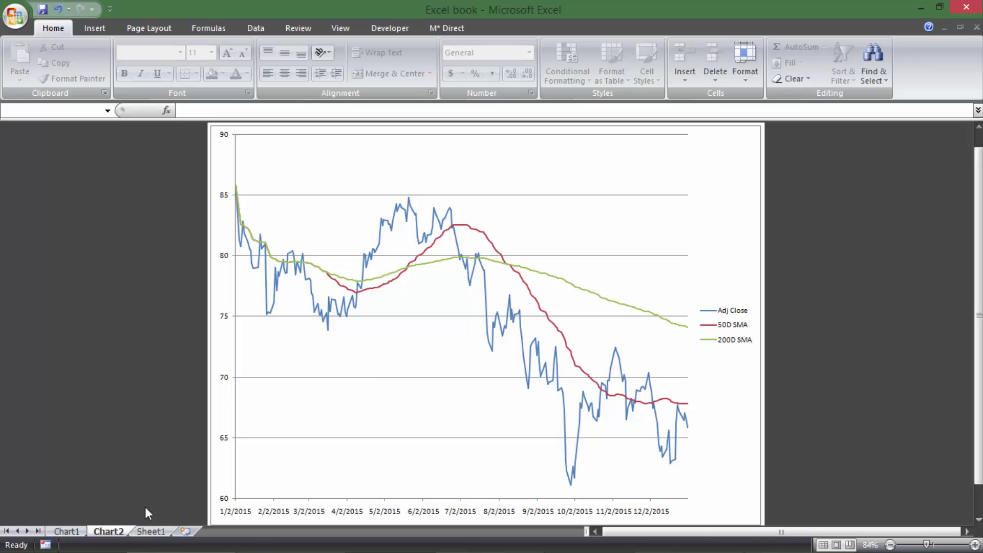
On Sheet1, enter the header 'Buy/Sell' in K1.
left_click(152, 532)
left_click(450, 170)
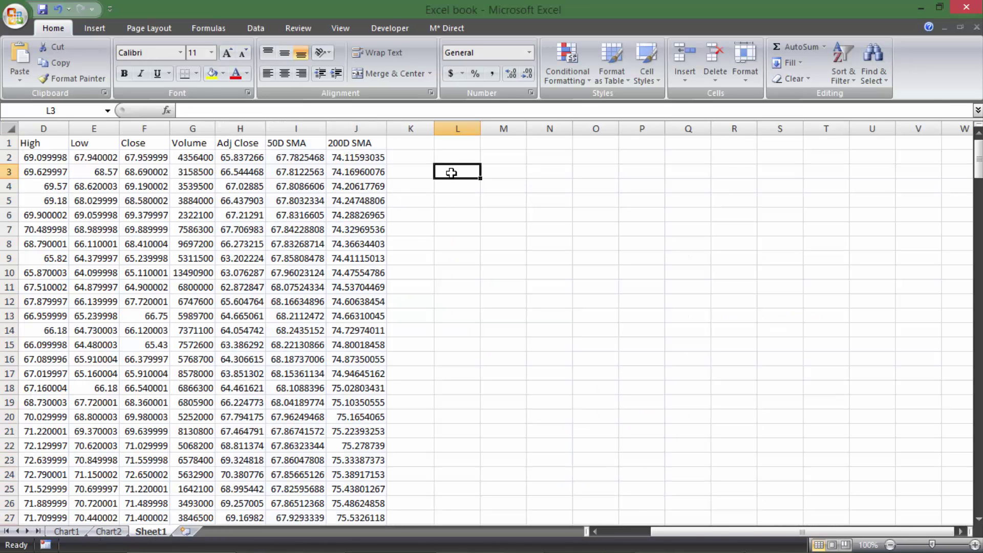
left_click_drag(737, 532, 689, 531)
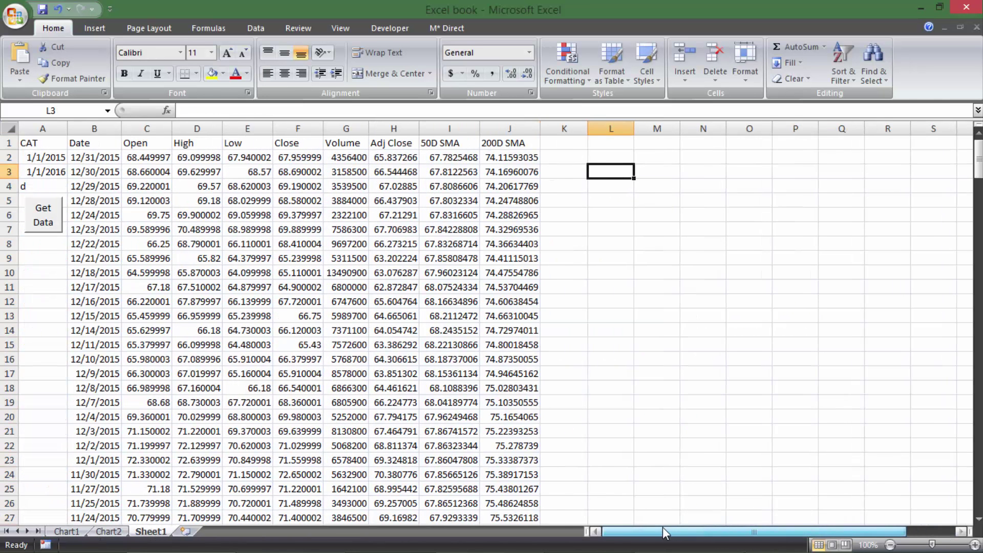
left_click(549, 141)
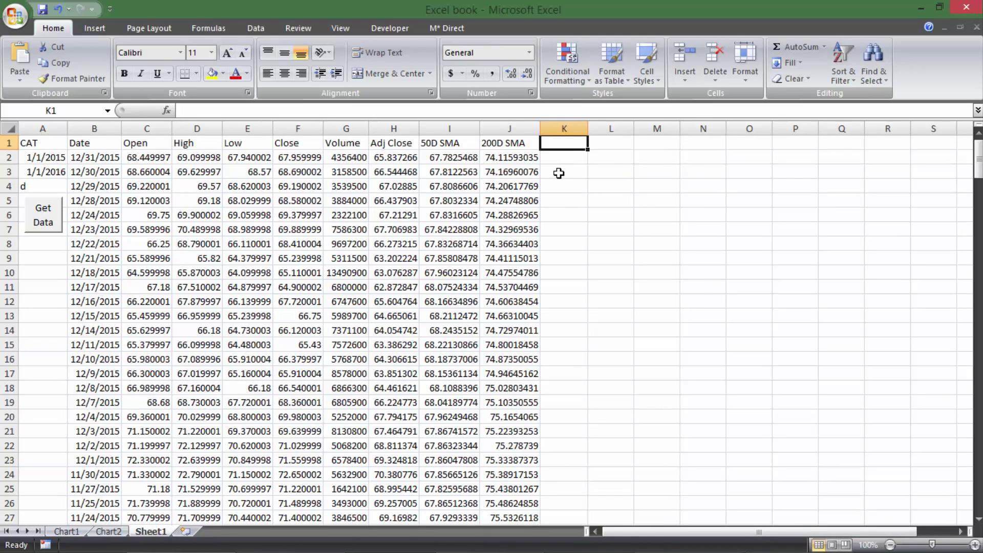
type("Buy")
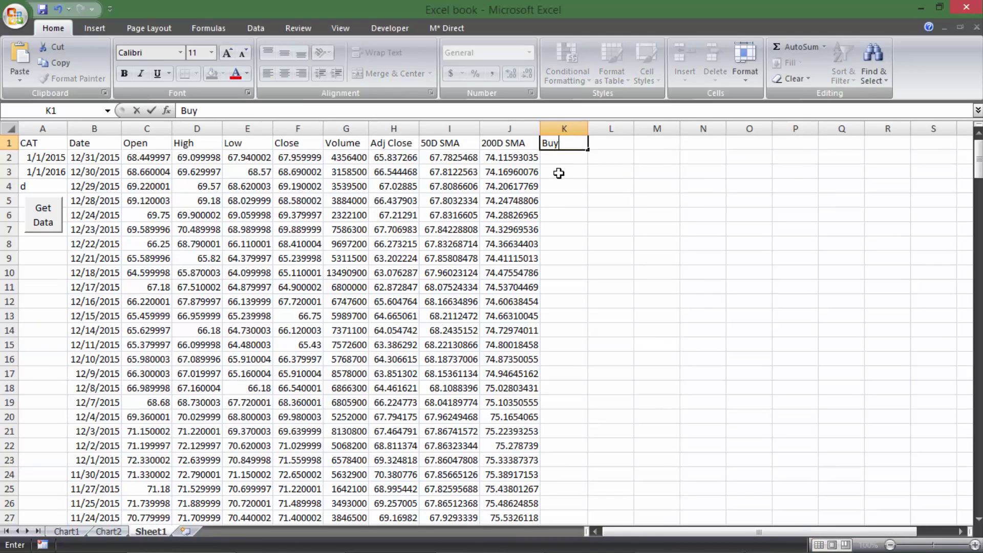
type("/Sell")
key("Return")
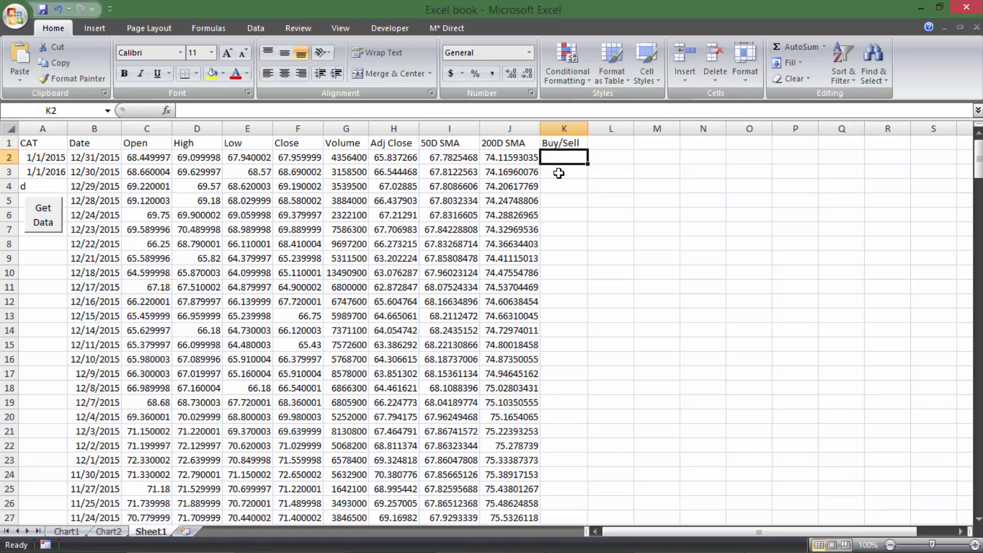
Rerun the data macro to reload the stock prices and review the SMA values.
left_click(146, 489)
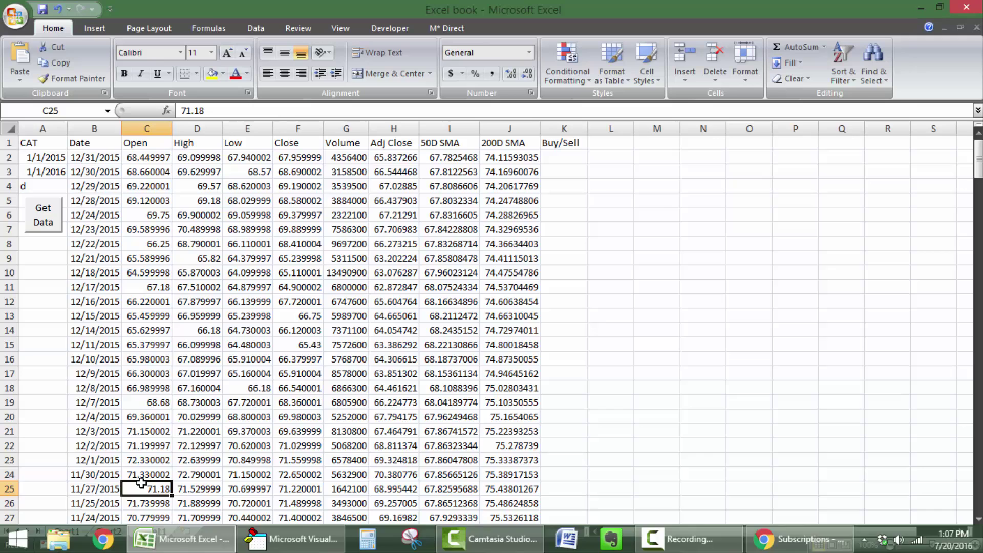
left_click(109, 531)
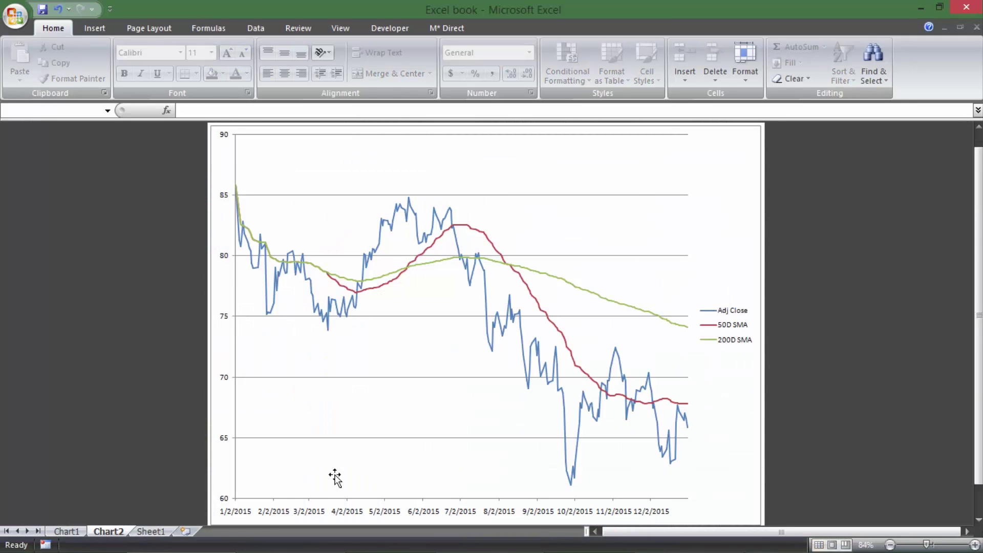
left_click(151, 530)
left_click(557, 174)
left_click(566, 145)
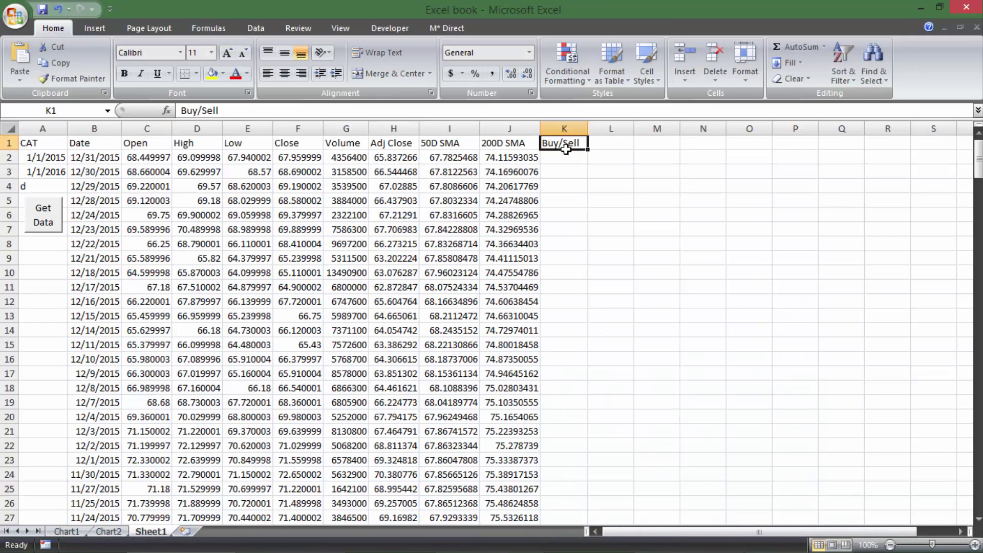
left_click(569, 158)
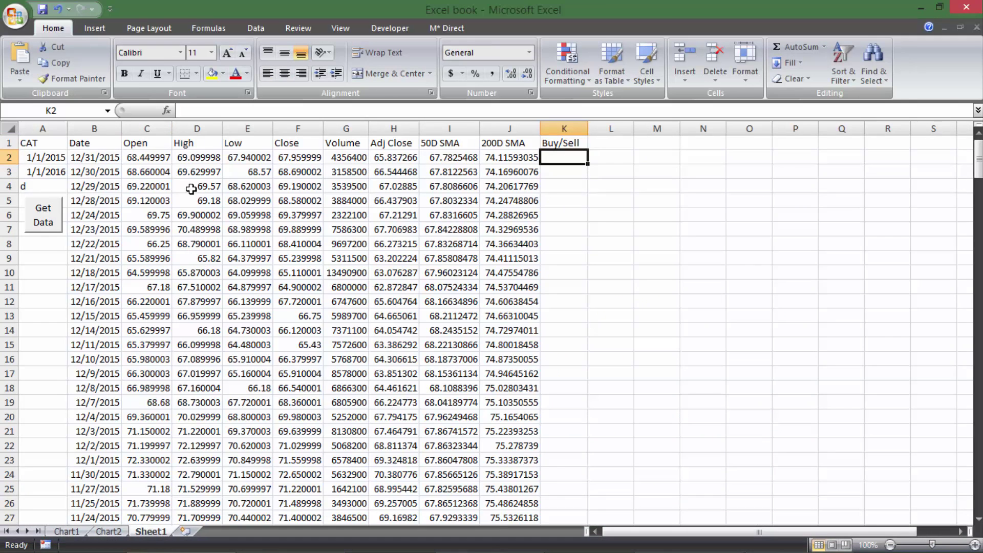
left_click(50, 217)
left_click_drag(438, 161, 530, 247)
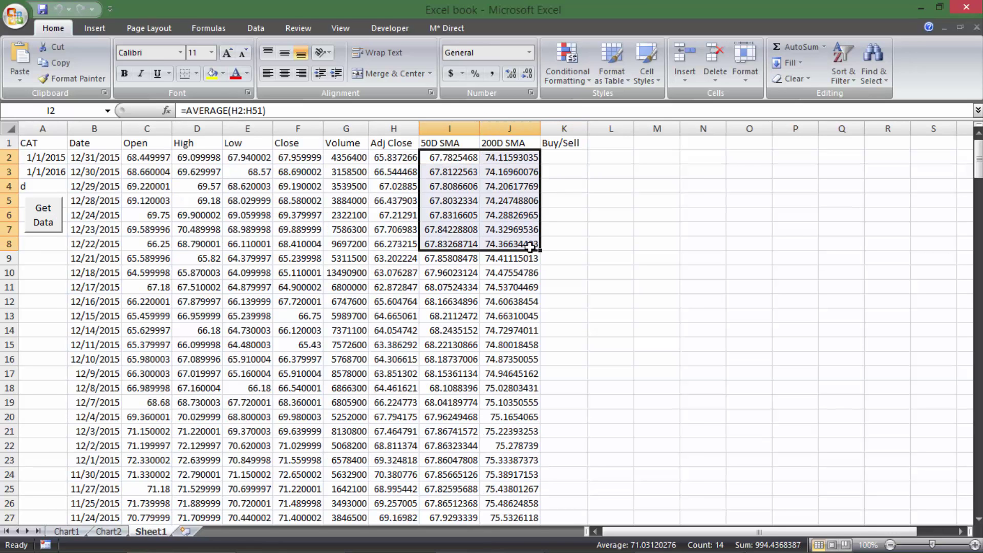
left_click(570, 158)
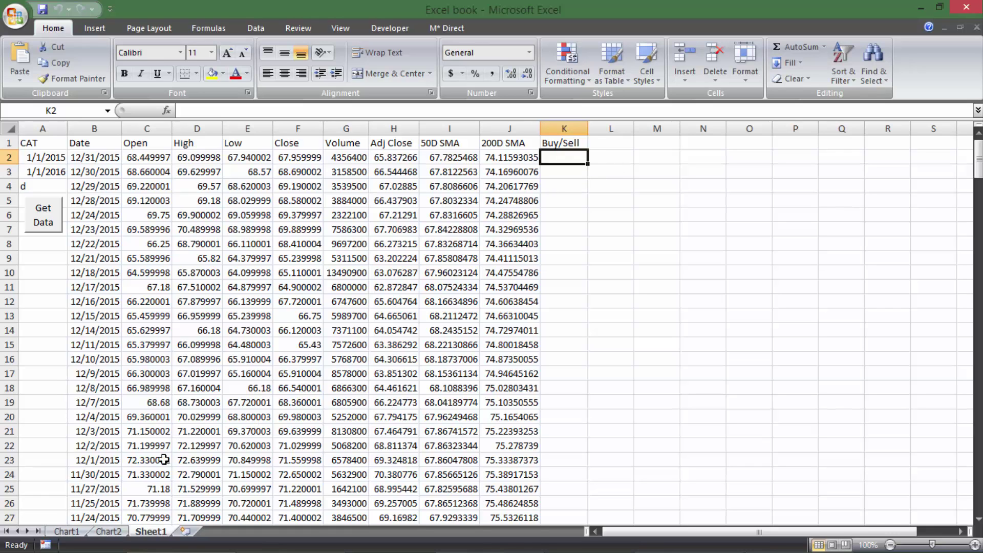
Compare the Chart2 chart with the 50D and 200D SMA formulas, landing on K2.
left_click(108, 532)
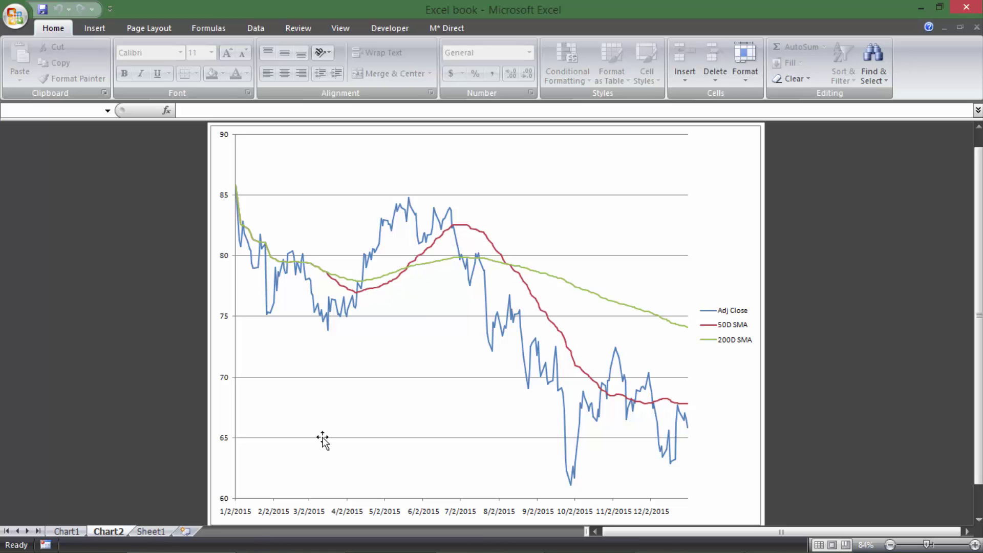
left_click(151, 531)
left_click(533, 156)
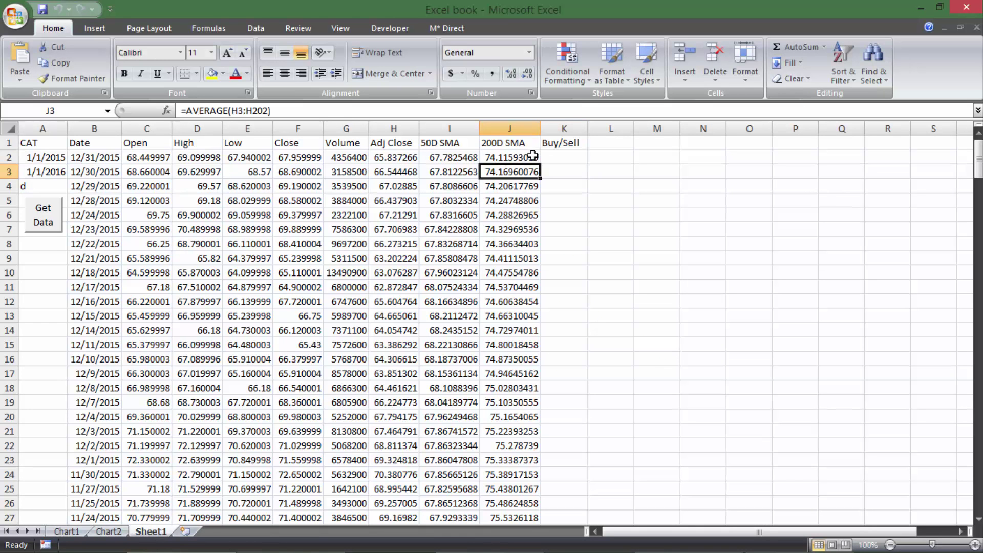
left_click(544, 154)
left_click_drag(445, 156, 450, 200)
left_click(505, 255, "shift")
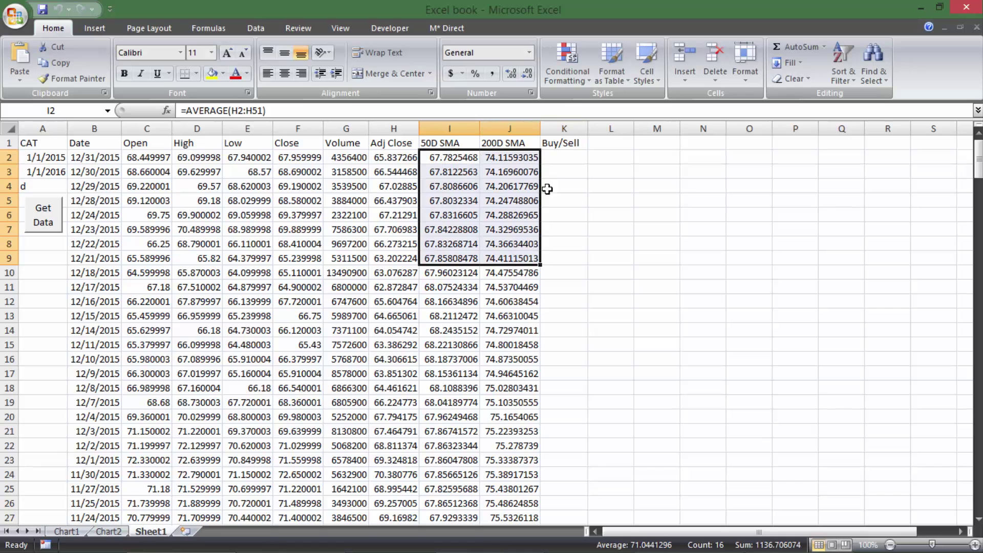
left_click(568, 156)
Begin K2's formula with the Buy test =IF(AND(I2>J2,I3<J3),"Buy".
type("=")
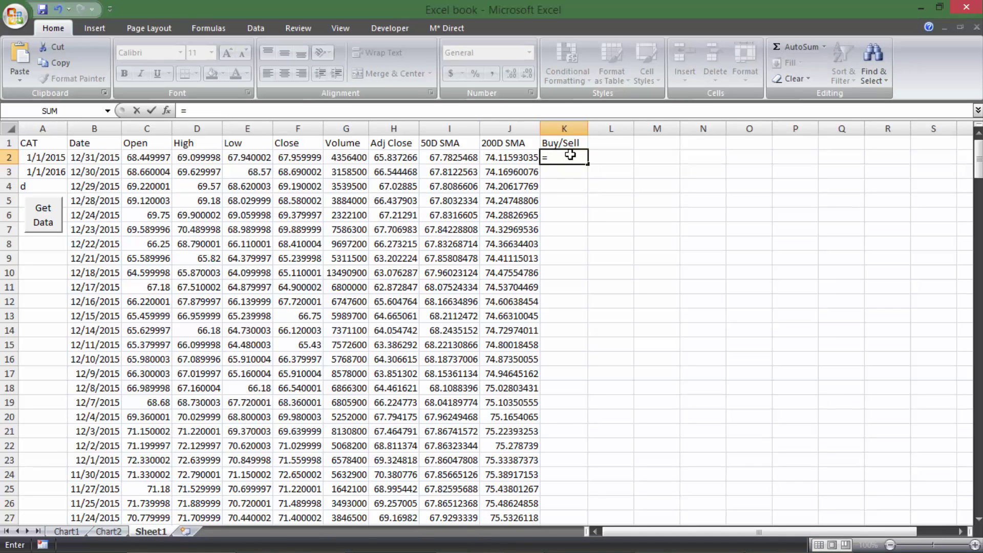
type("IF(")
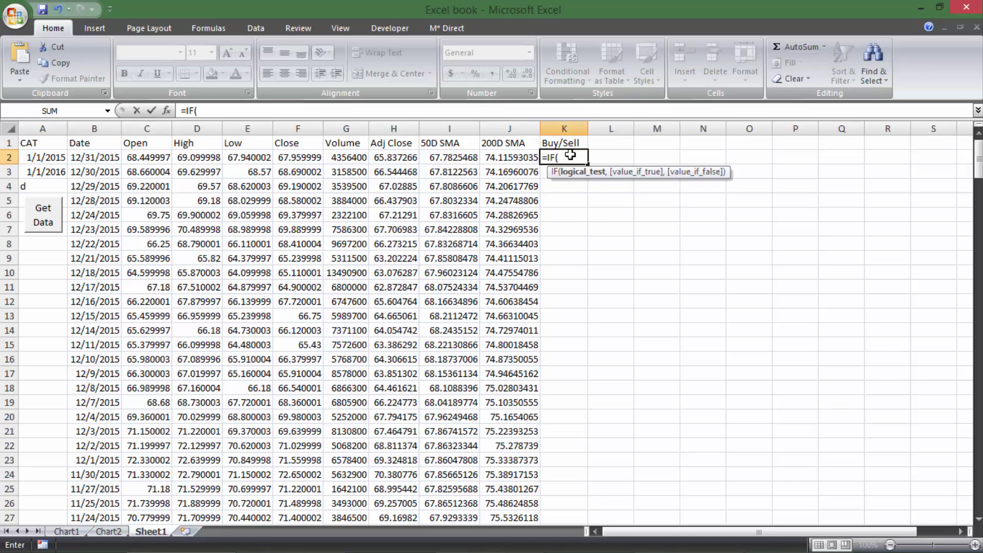
type("AND(")
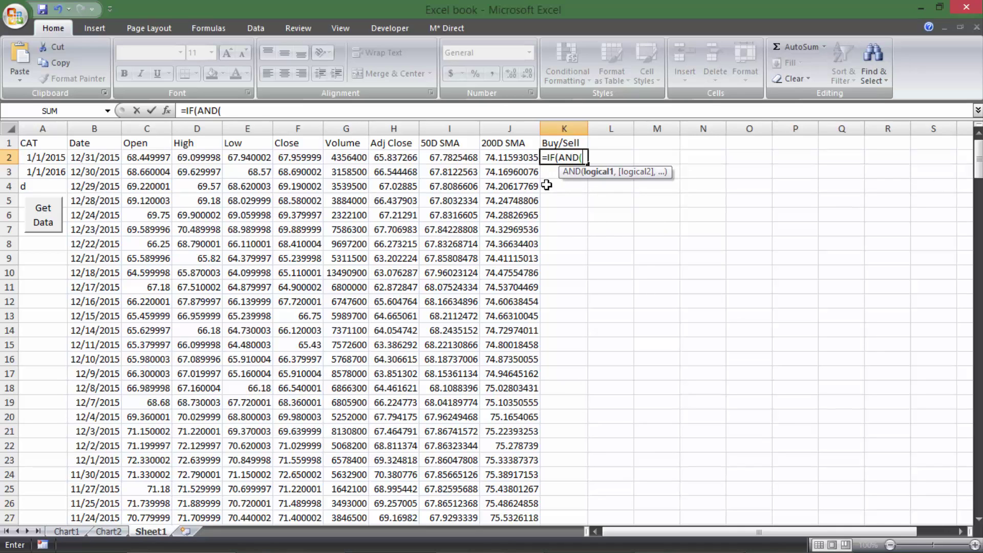
left_click(462, 158)
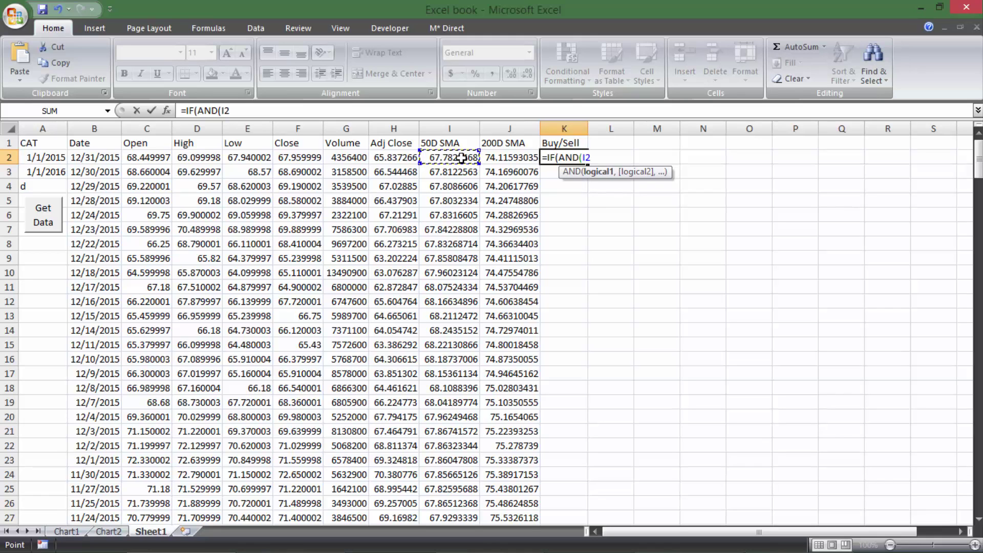
type(">")
left_click(522, 158)
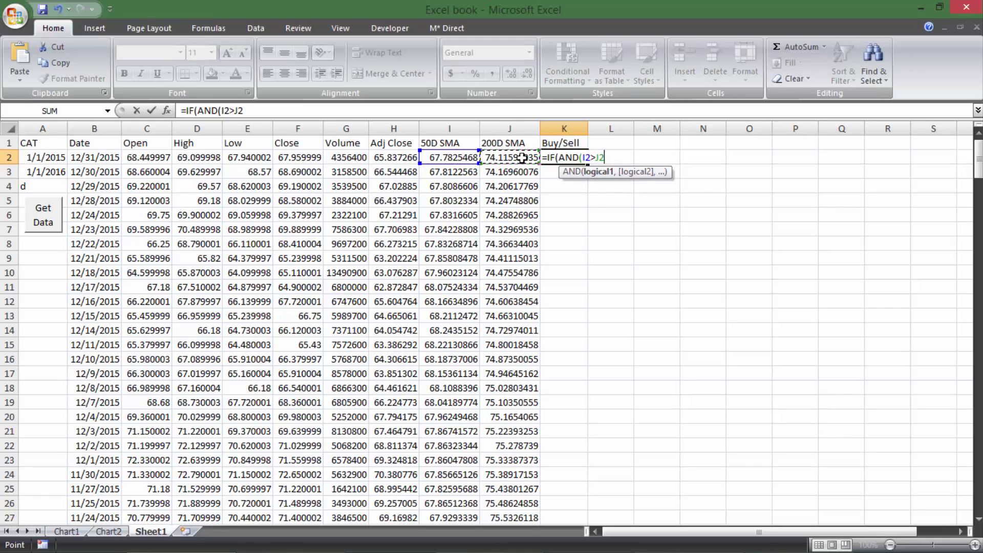
type(",")
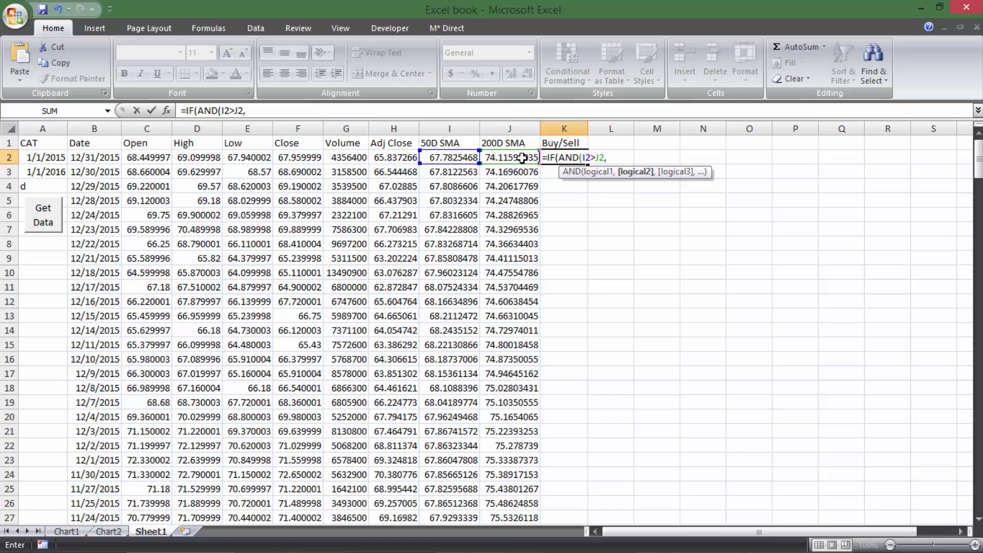
left_click(436, 171)
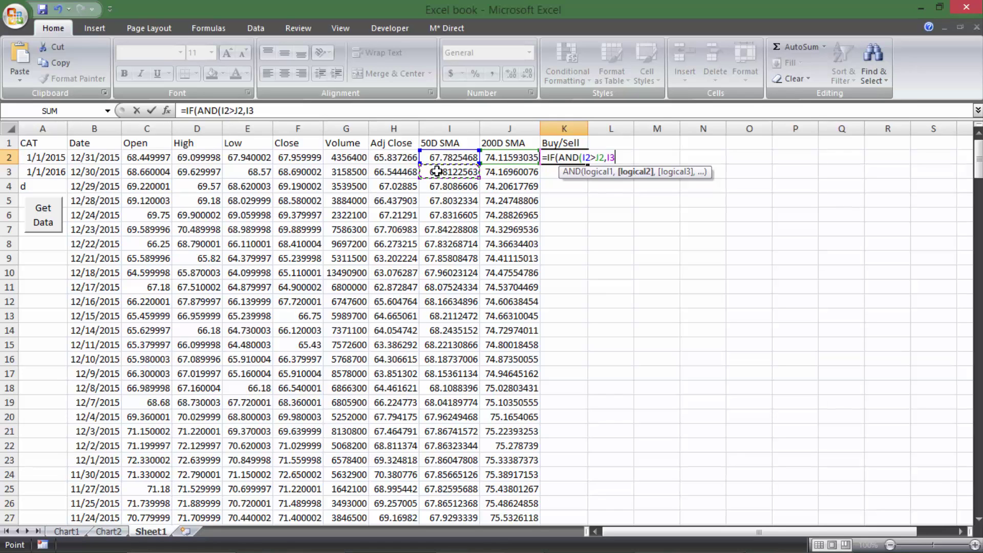
type("<")
left_click(499, 172)
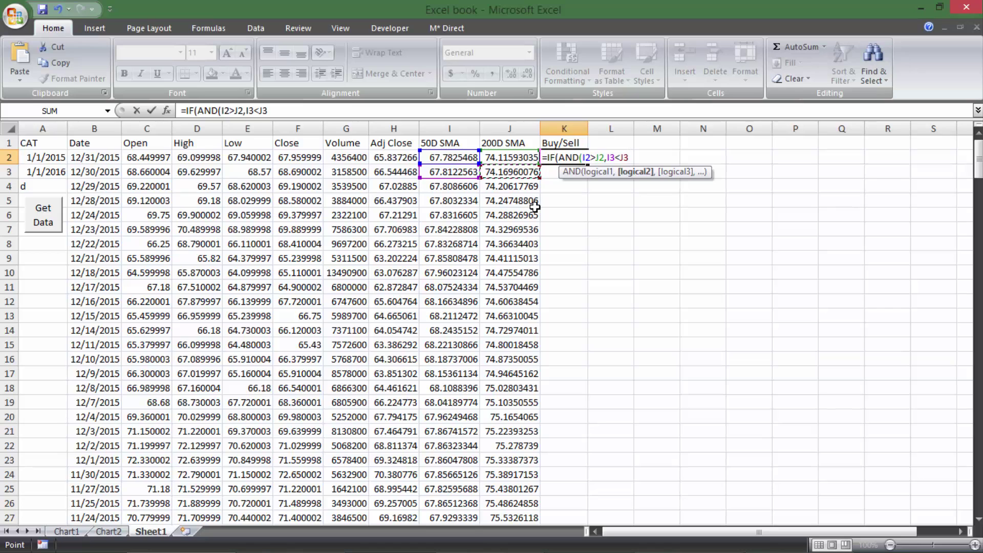
type("),\"")
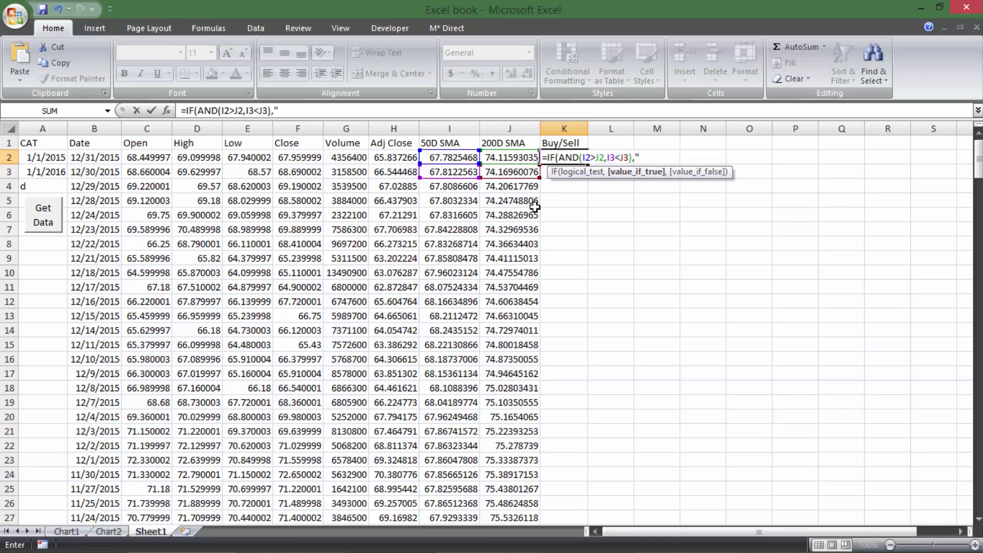
type("Buy\",")
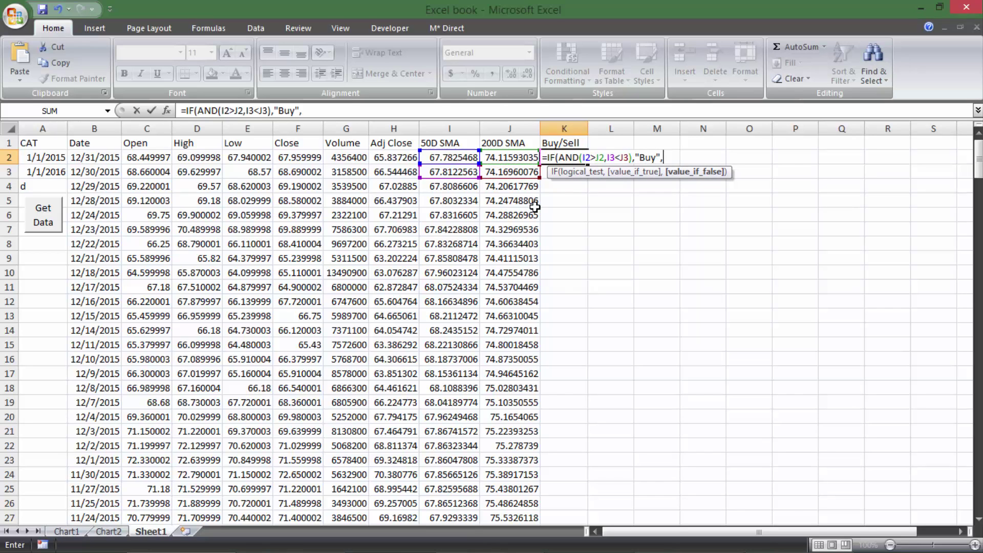
type("IF(AND(")
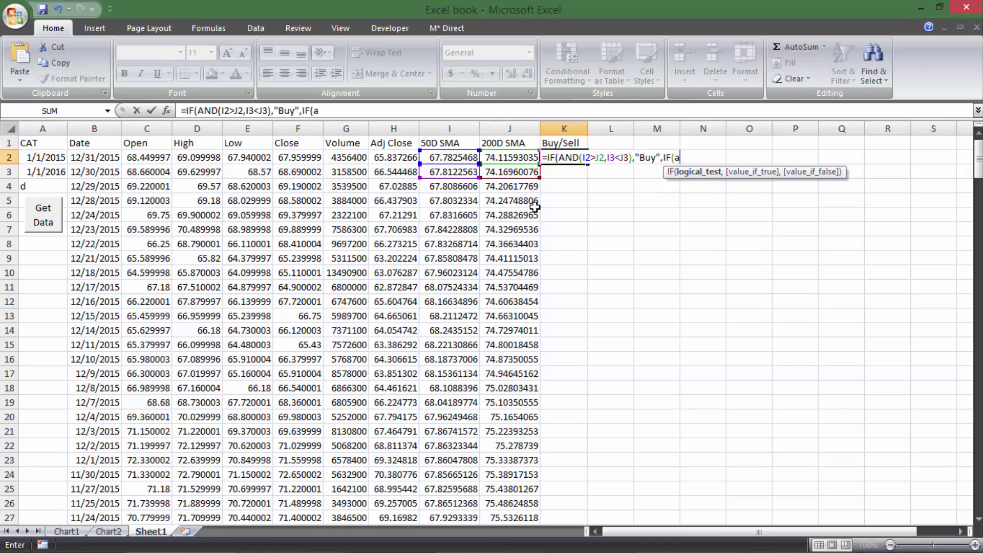
Add the nested Sell test IF(AND(I2<J2,I3>J3),"Sell","") and finish the formula.
left_click(464, 155)
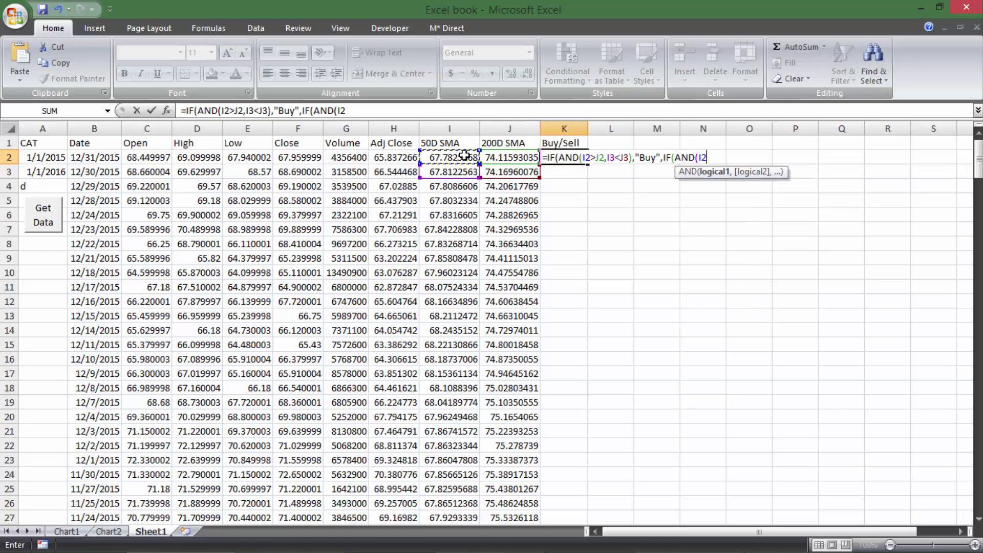
type("<")
left_click(495, 154)
type(",")
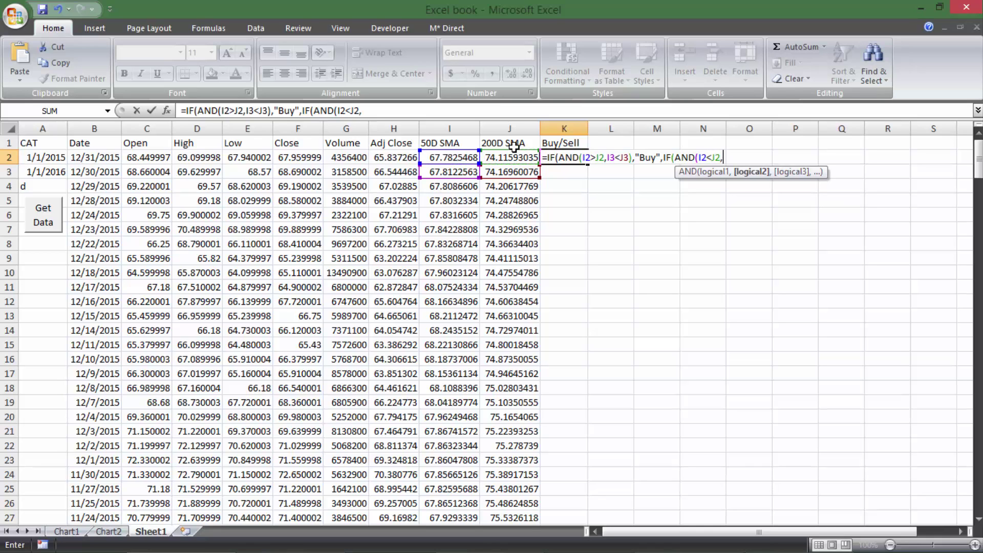
left_click(464, 173)
type(">")
left_click(505, 173)
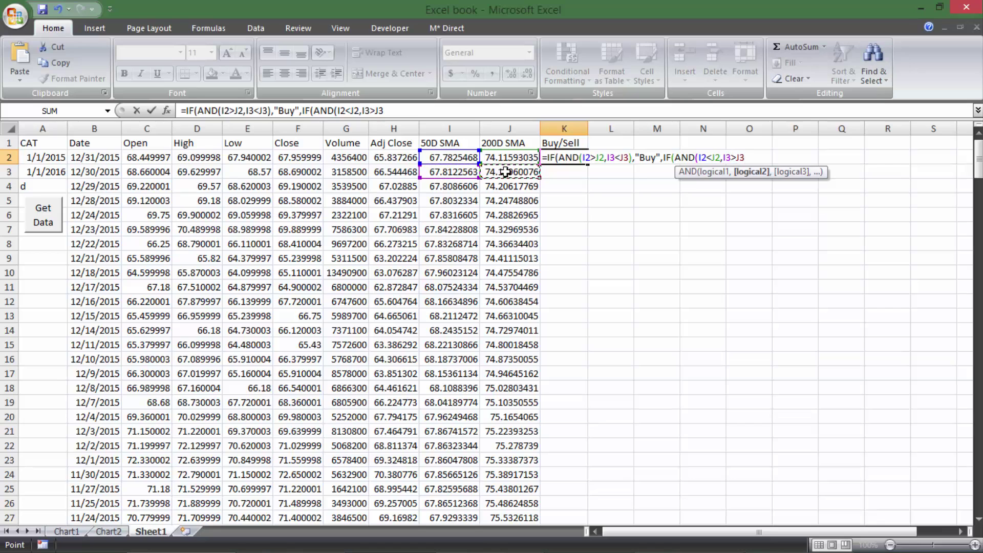
type("),\"Sell")
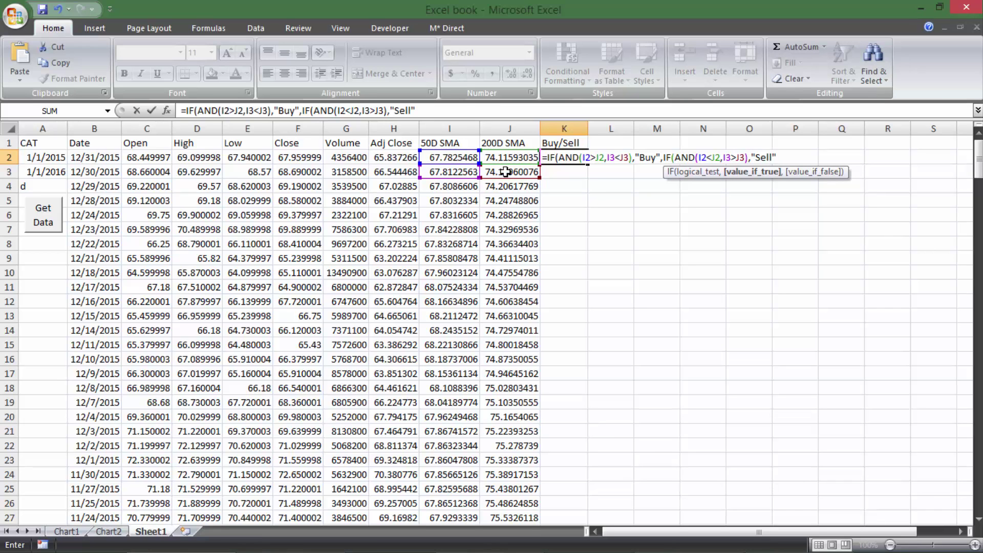
type("\",")
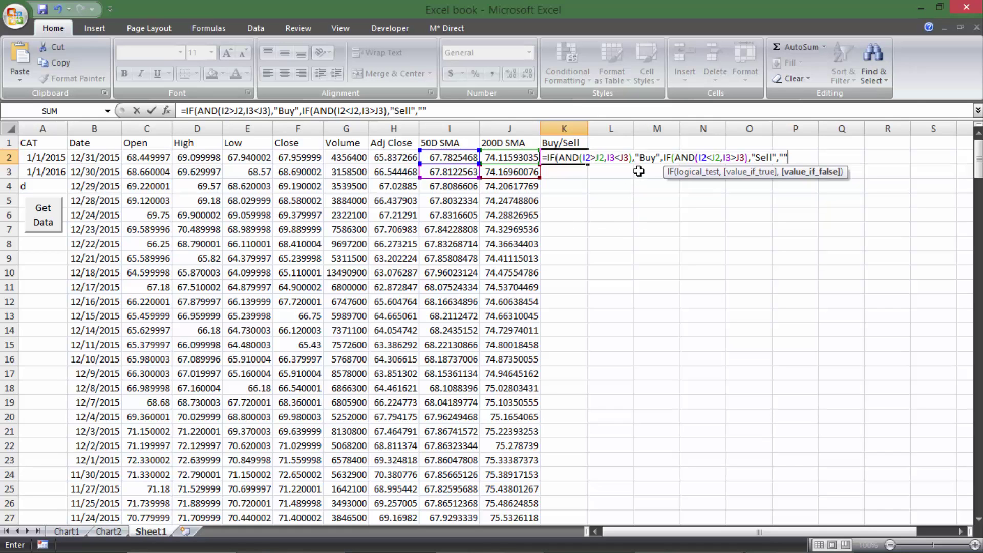
left_click(644, 156)
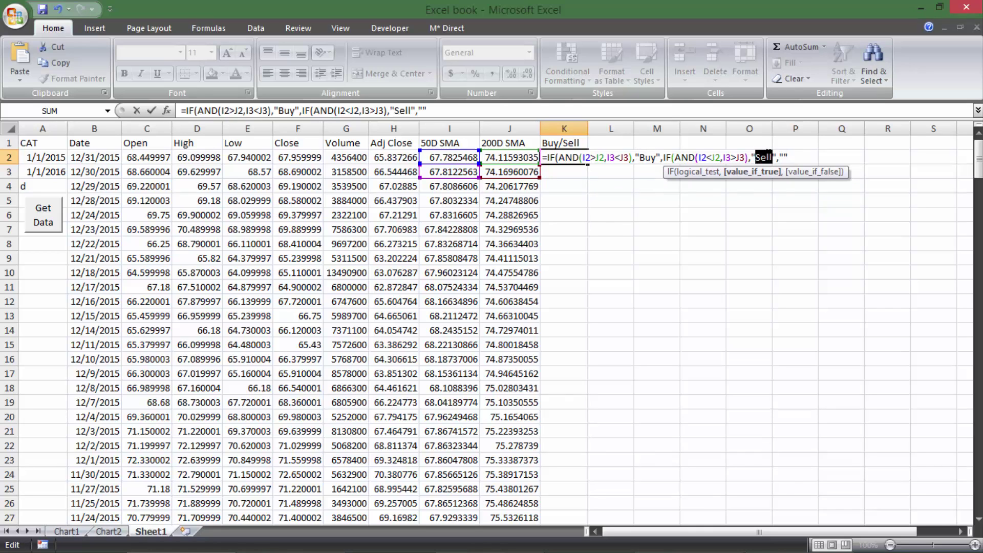
left_click(756, 156)
left_click(781, 156)
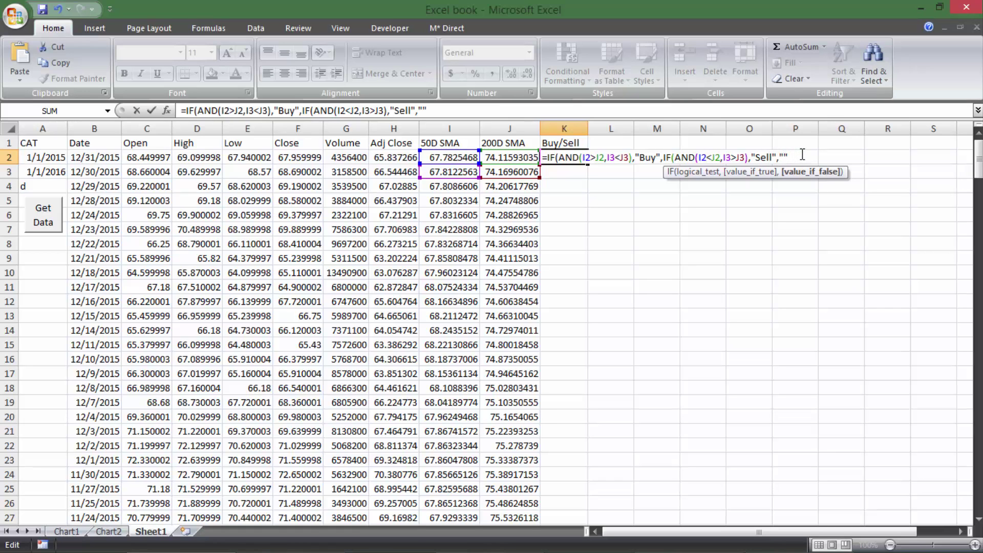
type(")")
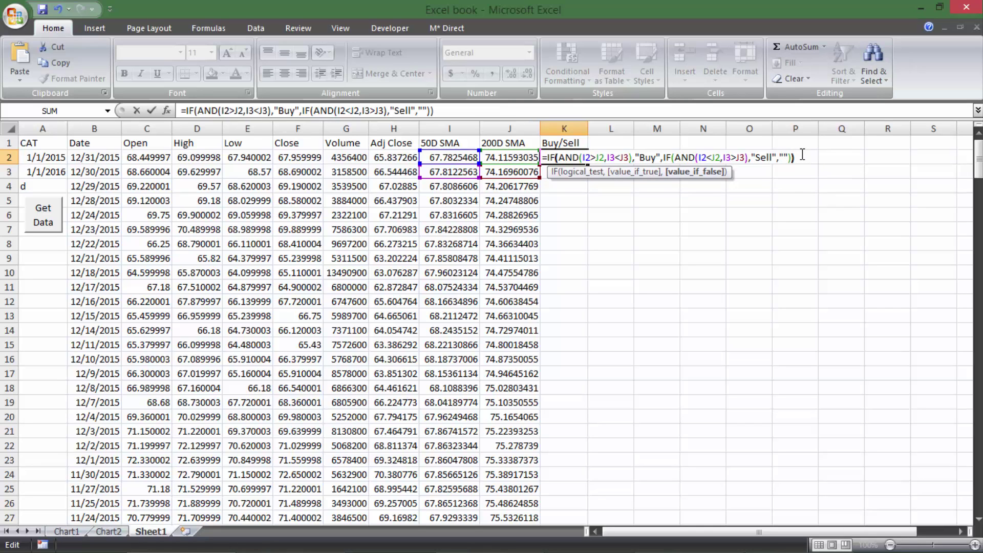
key("Return")
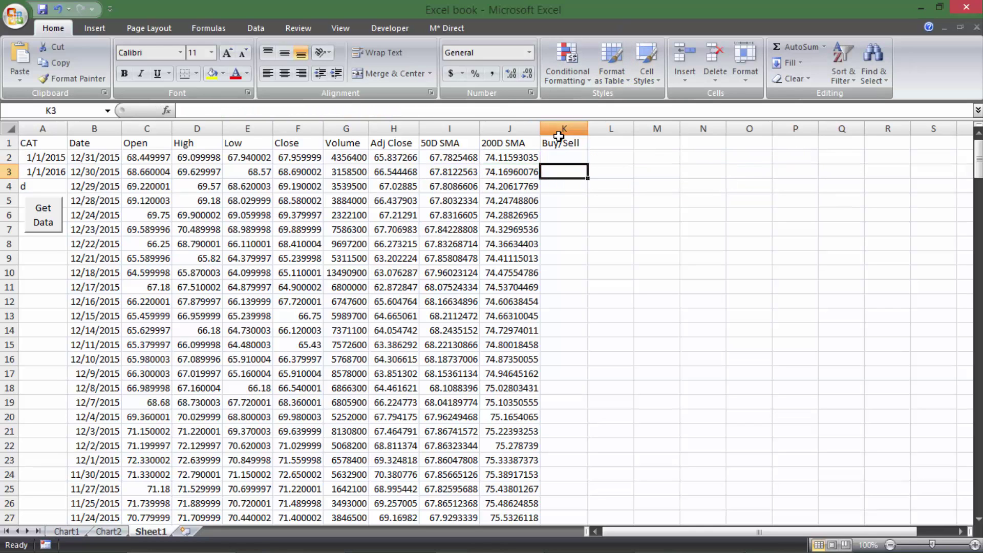
Fill the K2 Buy/Sell formula down the whole of column K.
left_click(566, 155)
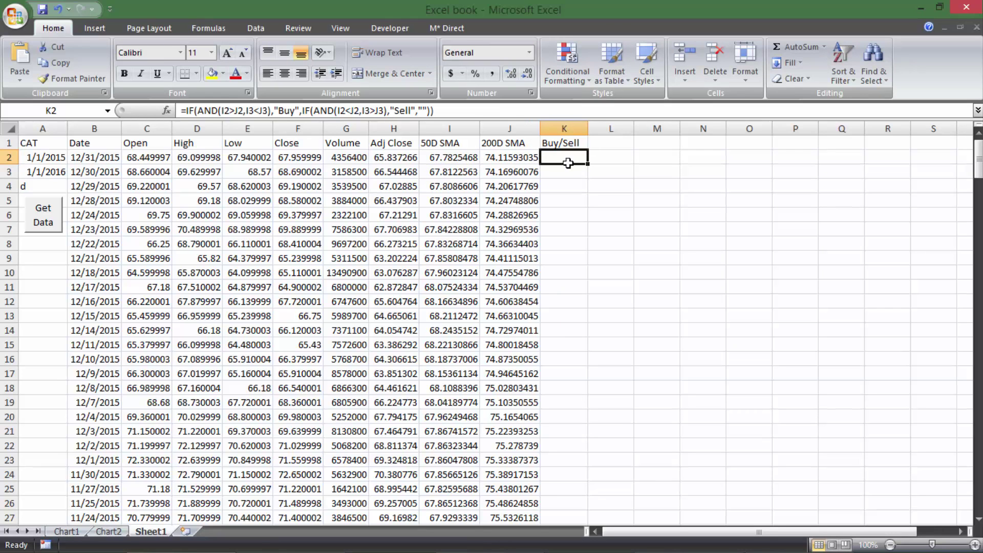
double_click(589, 163)
left_click(575, 158)
Inspect K102's Sell signal formula and select the 8/10/2015 date in row 102.
scroll(580, 216, "down", 1)
scroll(580, 216, "down", 14)
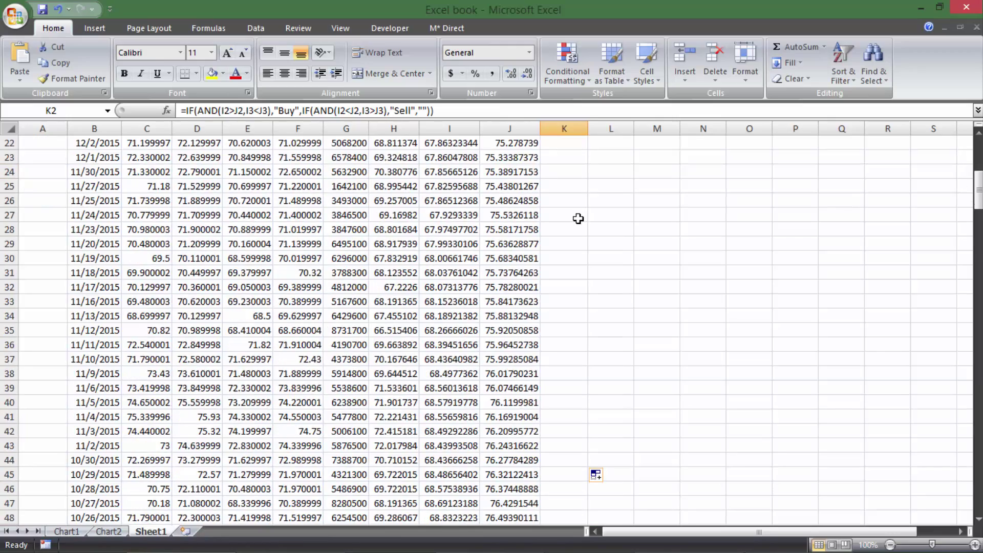
scroll(570, 223, "down", 16)
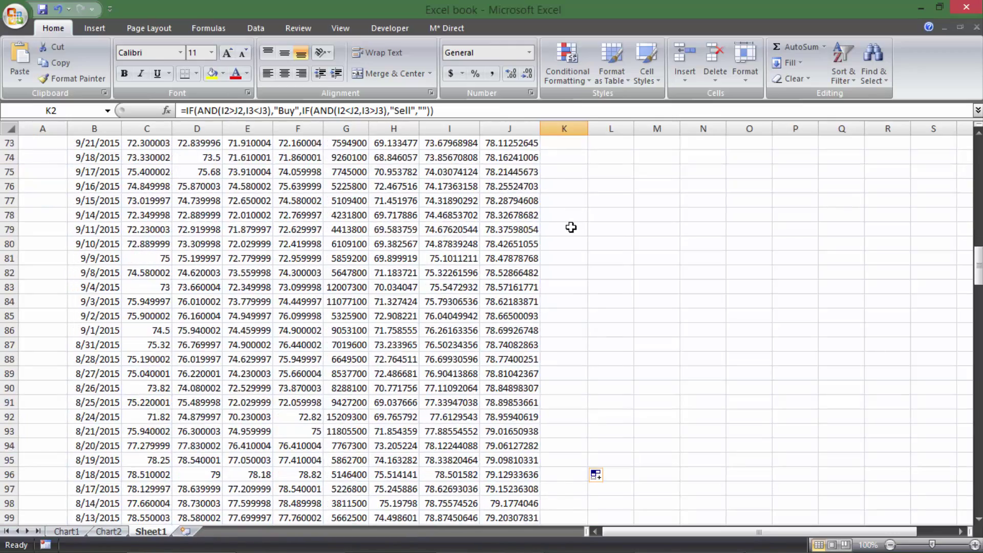
left_click(569, 254)
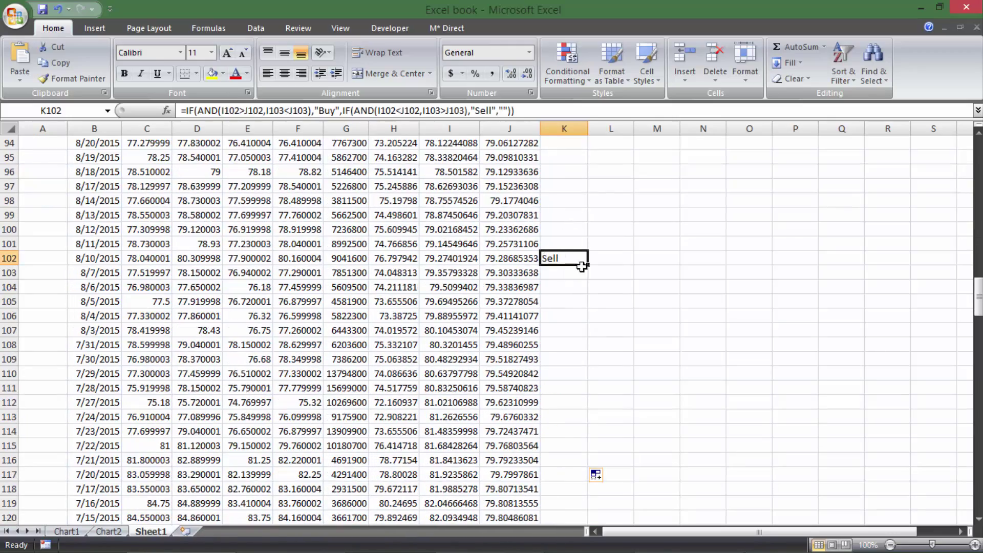
key("F2")
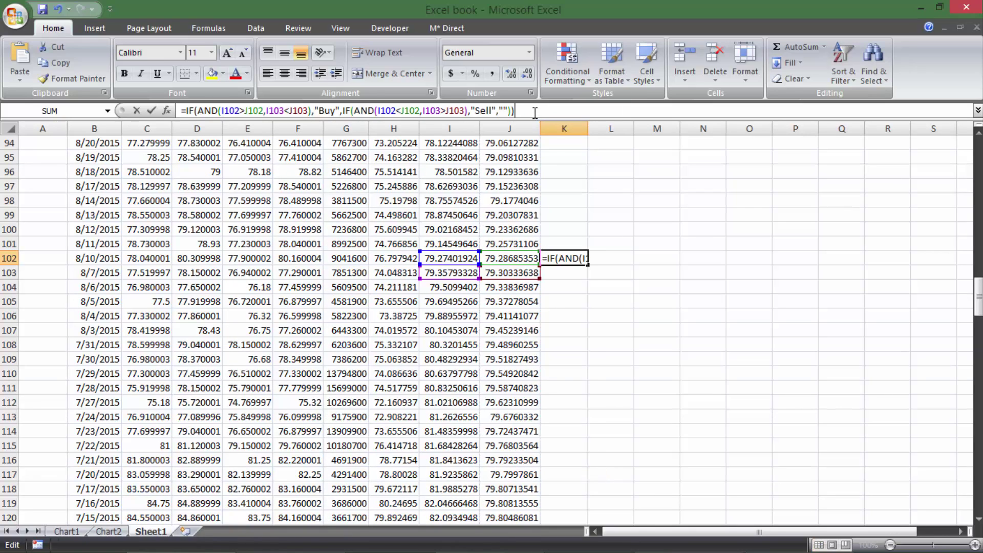
left_click(549, 317)
left_click(550, 262)
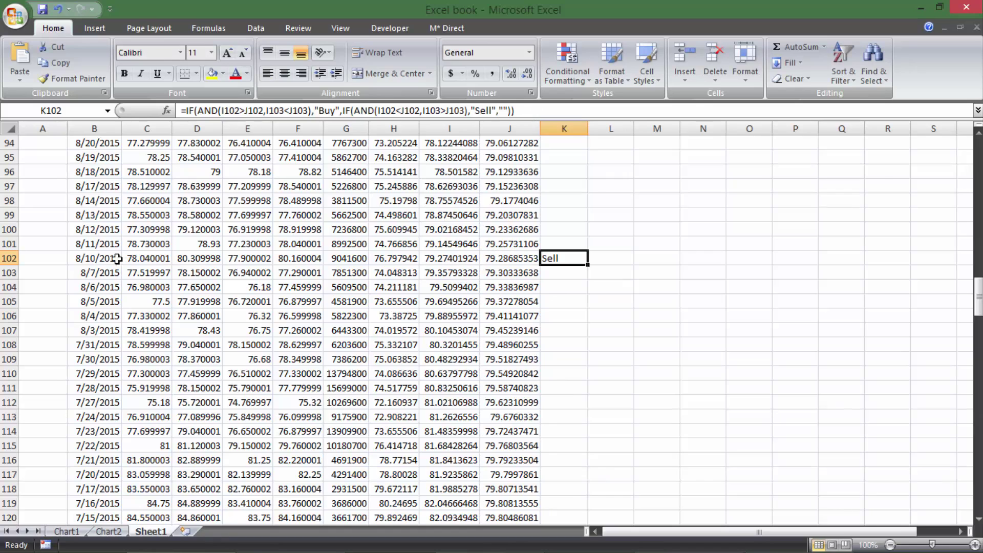
left_click(96, 258)
Select row 102, then check the 200D SMA, 50D SMA and Adj Close lines on Chart2.
left_click_drag(577, 255, 82, 258)
left_click(95, 531)
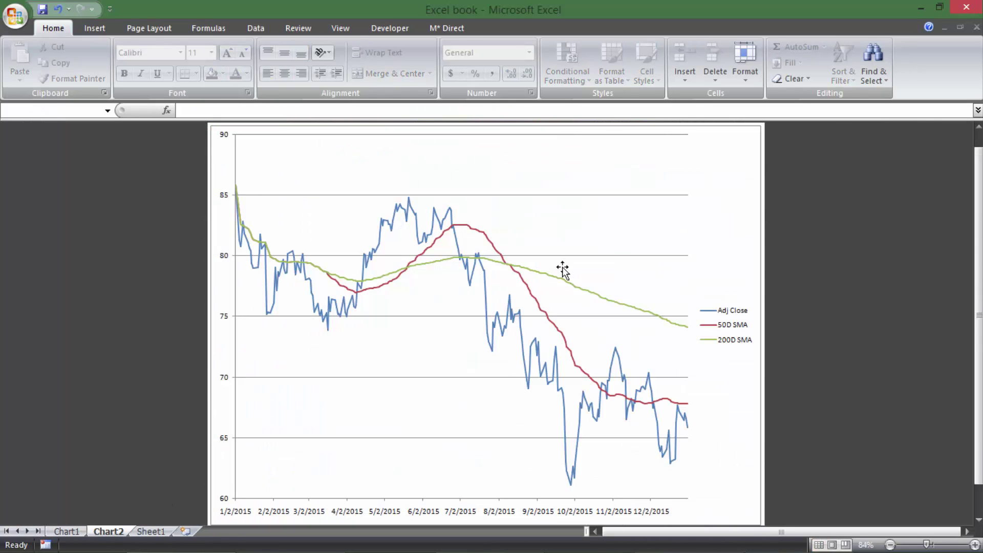
left_click(510, 270)
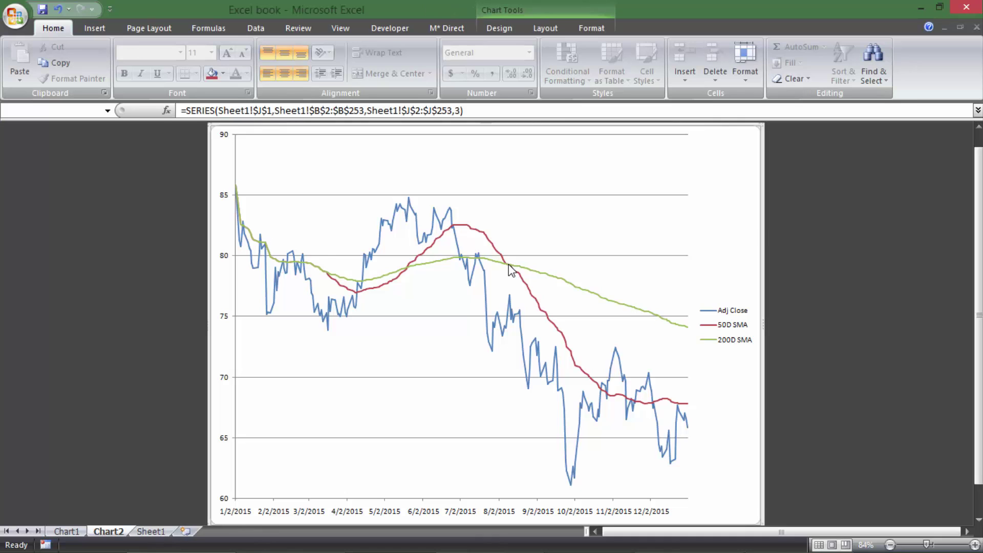
left_click(503, 258)
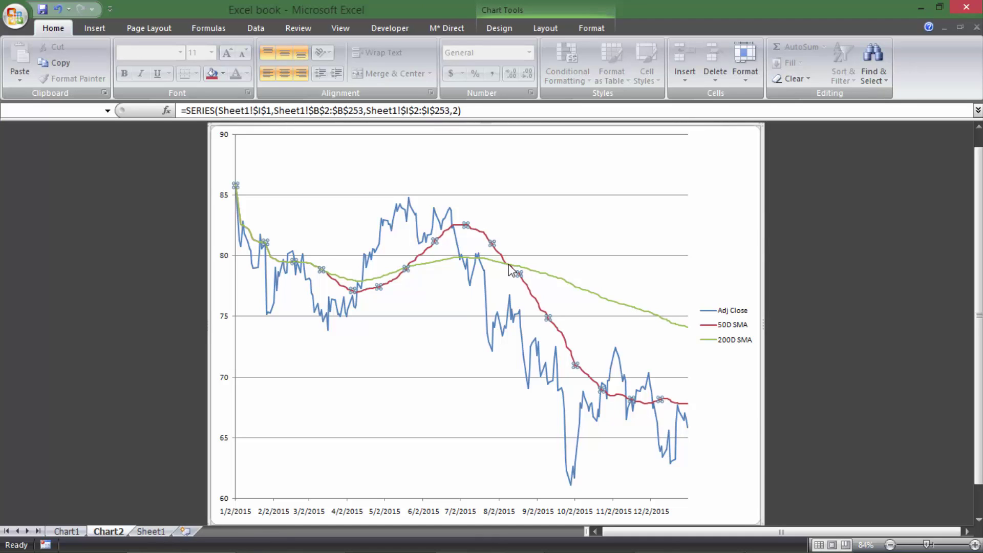
mouse_move(508, 266)
left_click(510, 302)
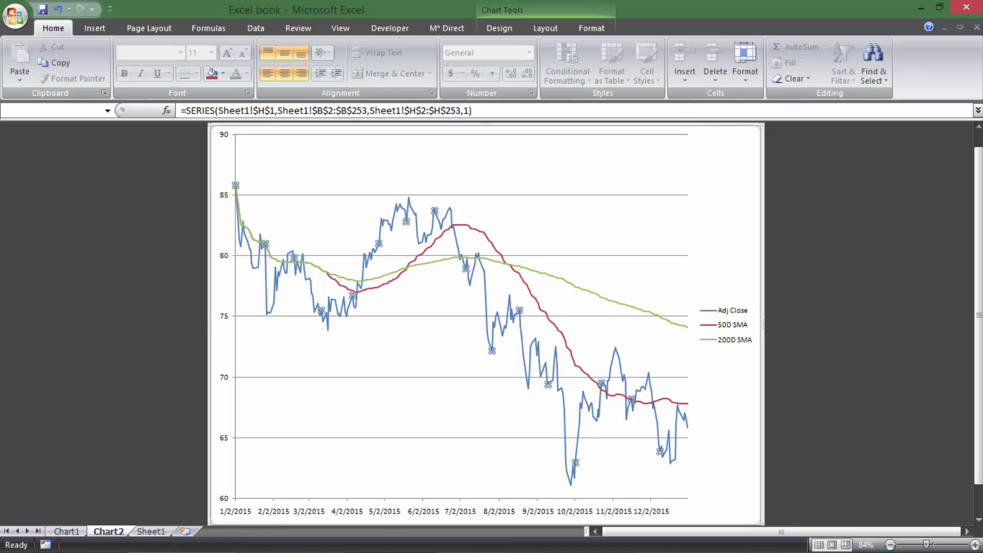
left_click(150, 531)
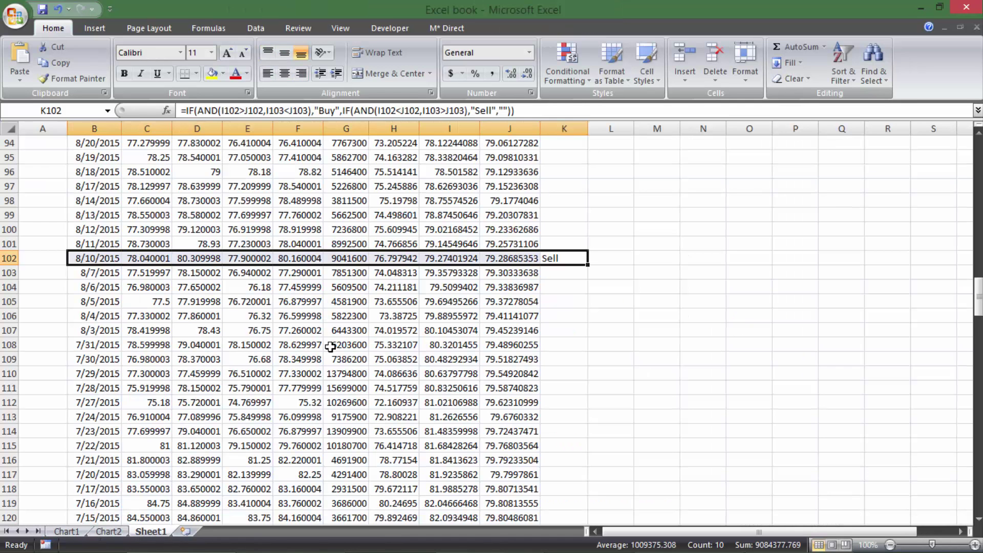
left_click(496, 259)
scroll(502, 251, "up", 6)
scroll(501, 251, "up", 20)
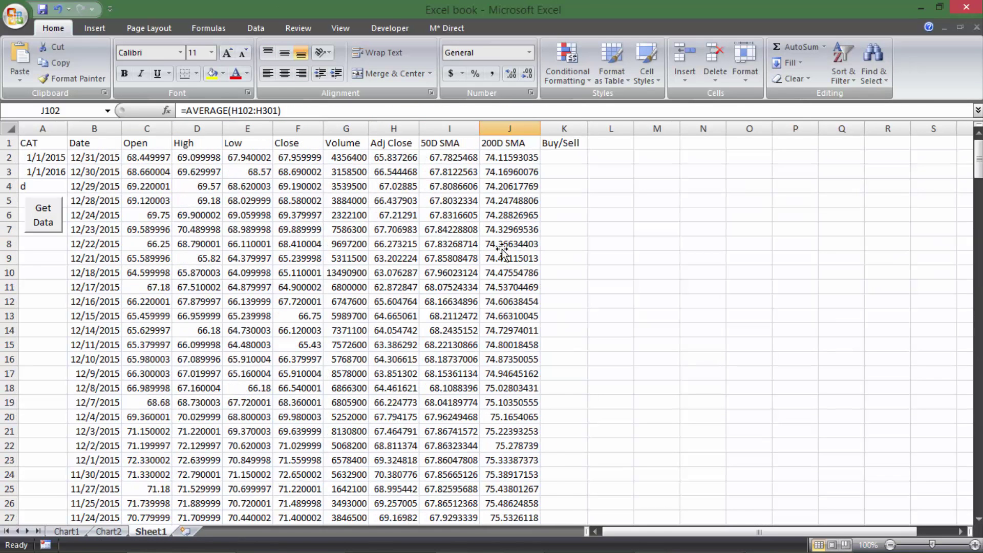
left_click(514, 157)
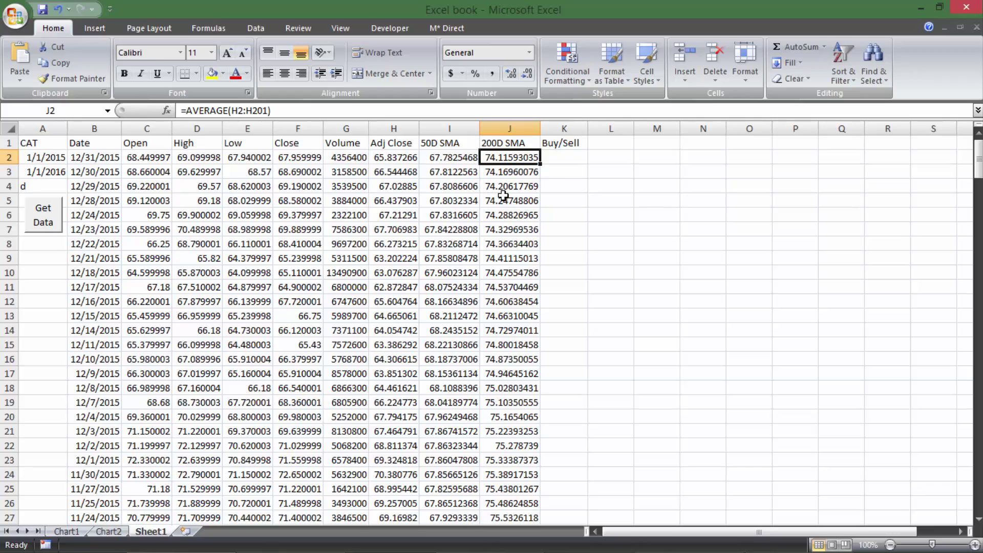
scroll(515, 188, "down", 20)
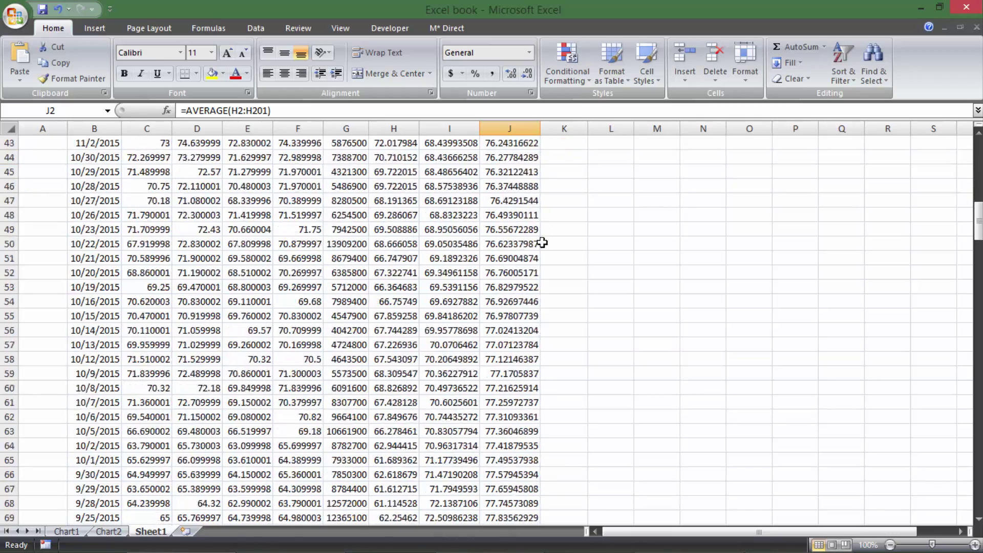
scroll(526, 249, "down", 6)
scroll(526, 301, "up", 20)
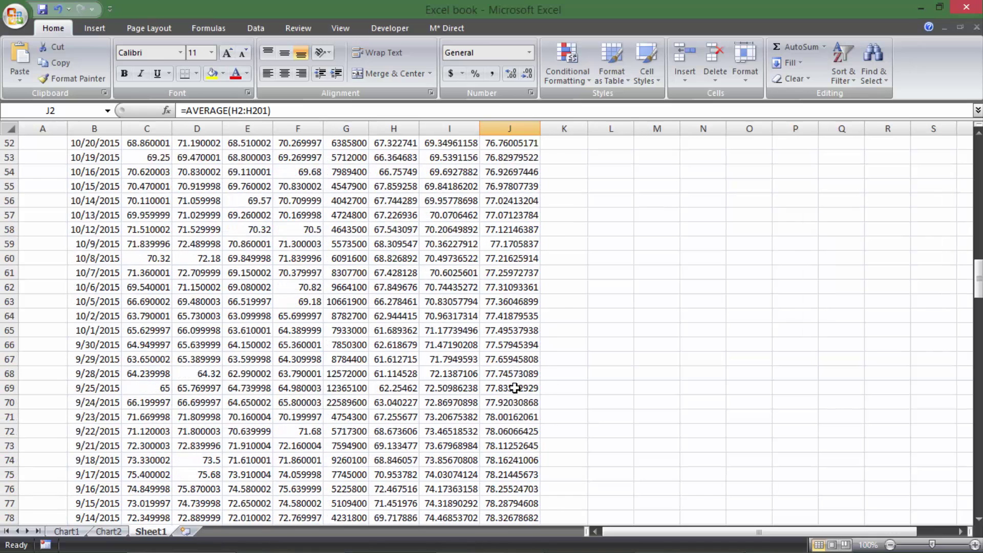
left_click(581, 154)
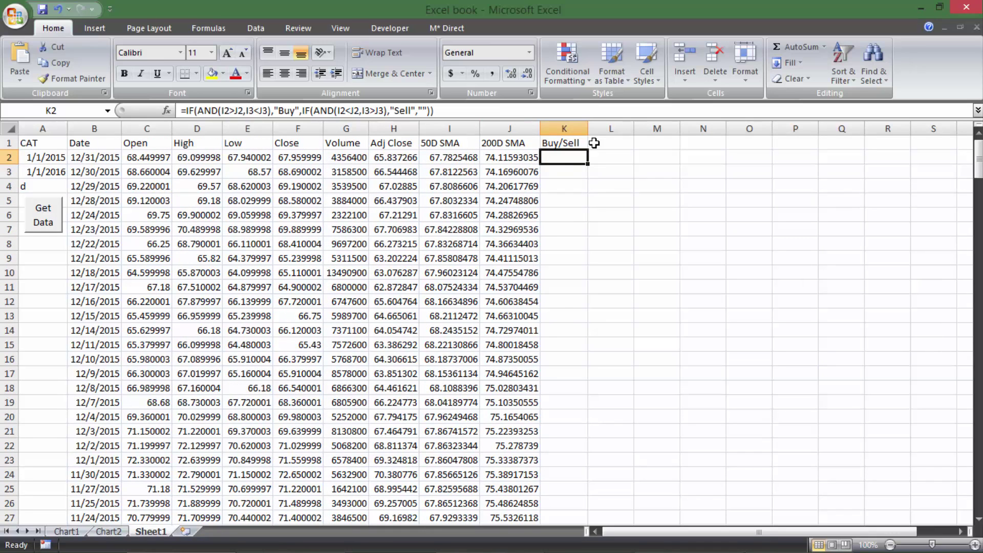
left_click(598, 158)
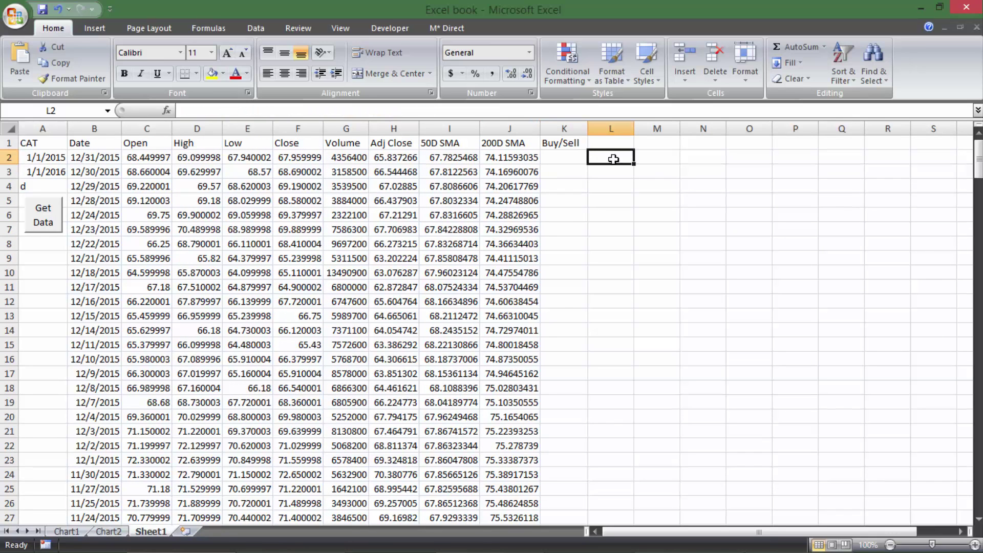
left_click(564, 156)
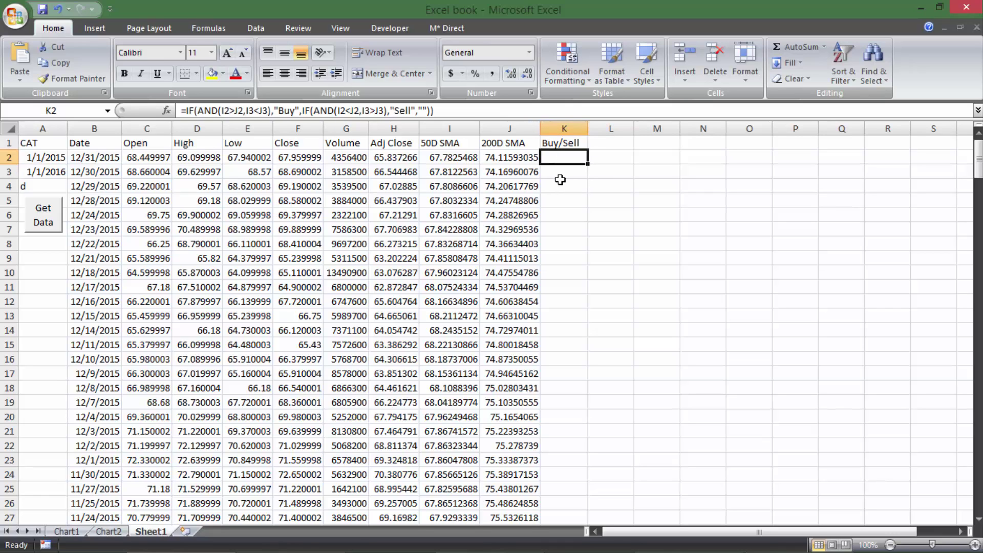
left_click(549, 170)
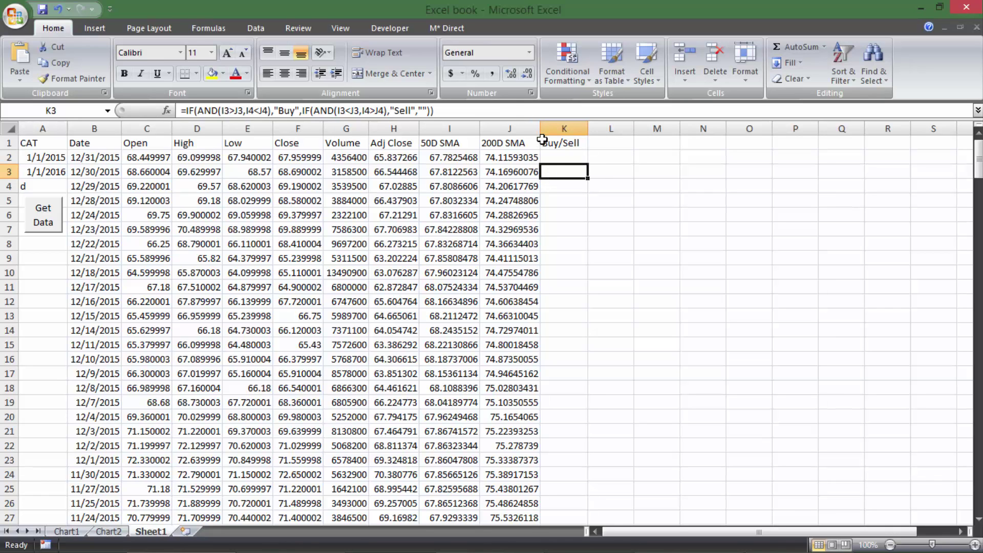
left_click(568, 221)
left_click(559, 161)
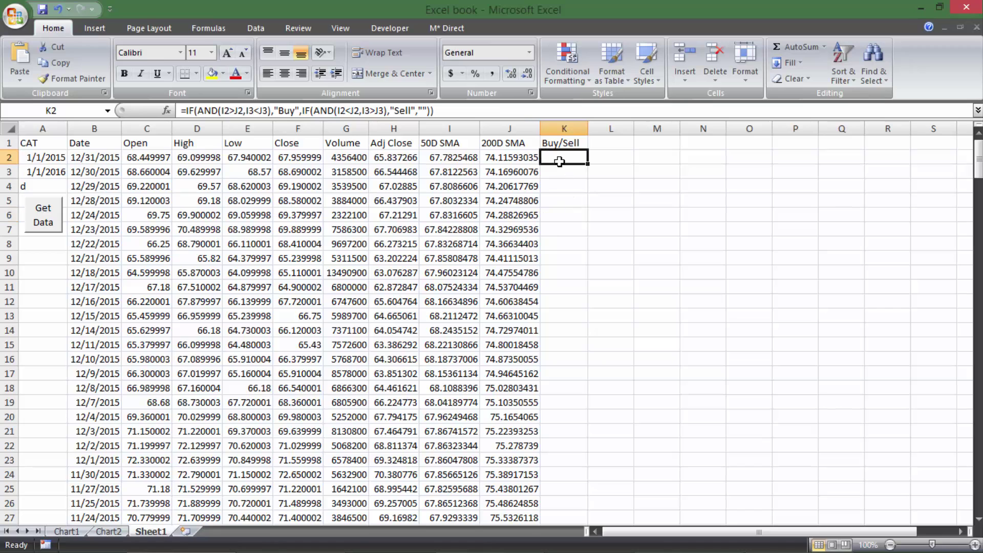
left_click(550, 172)
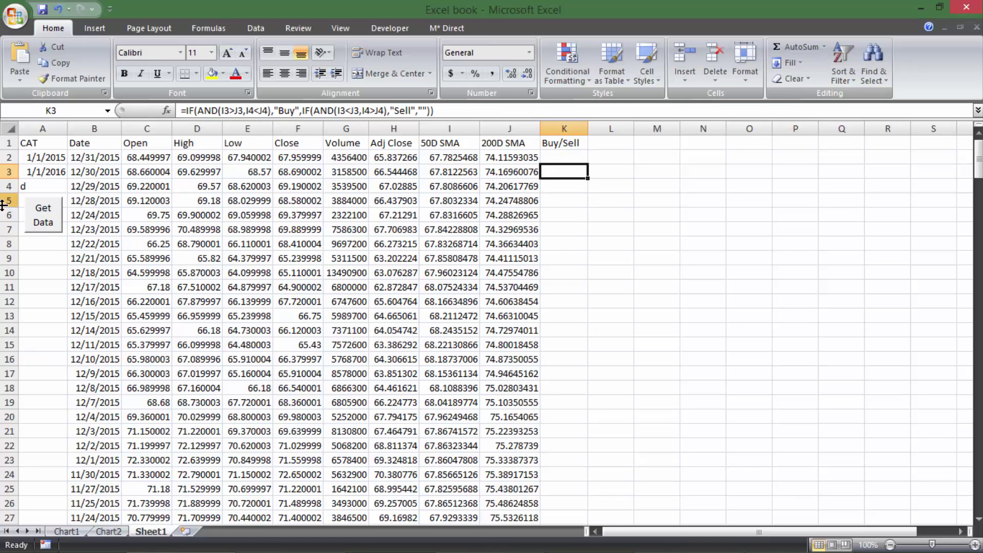
left_click(44, 146)
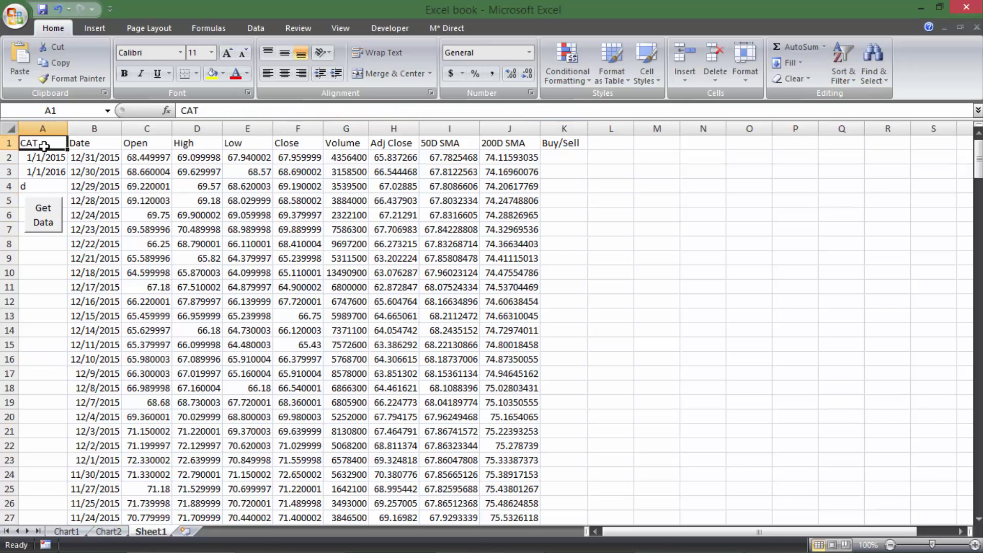
Load GOOGL prices by entering it as the ticker in A1 and running Get Data.
type("GOOG")
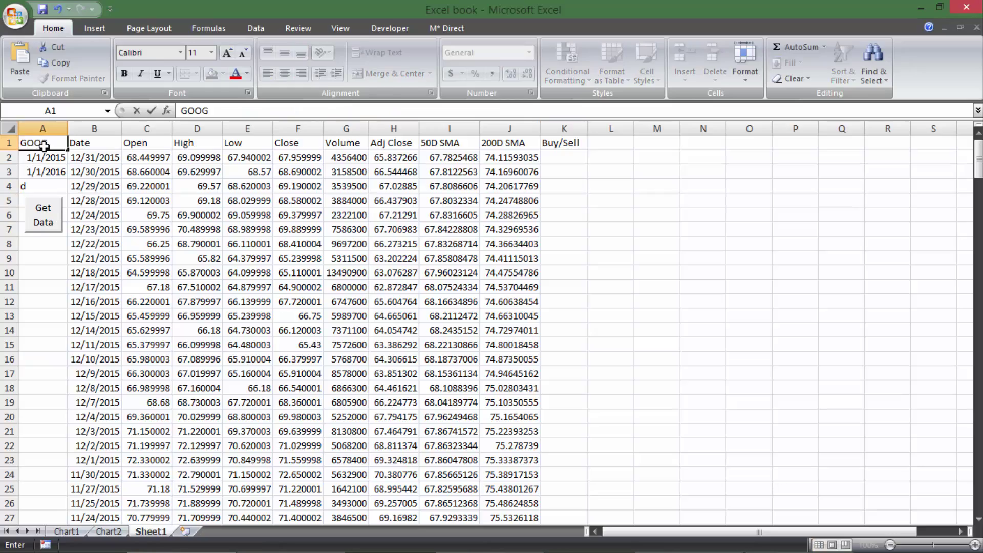
type("L")
key("Return")
left_click(56, 217)
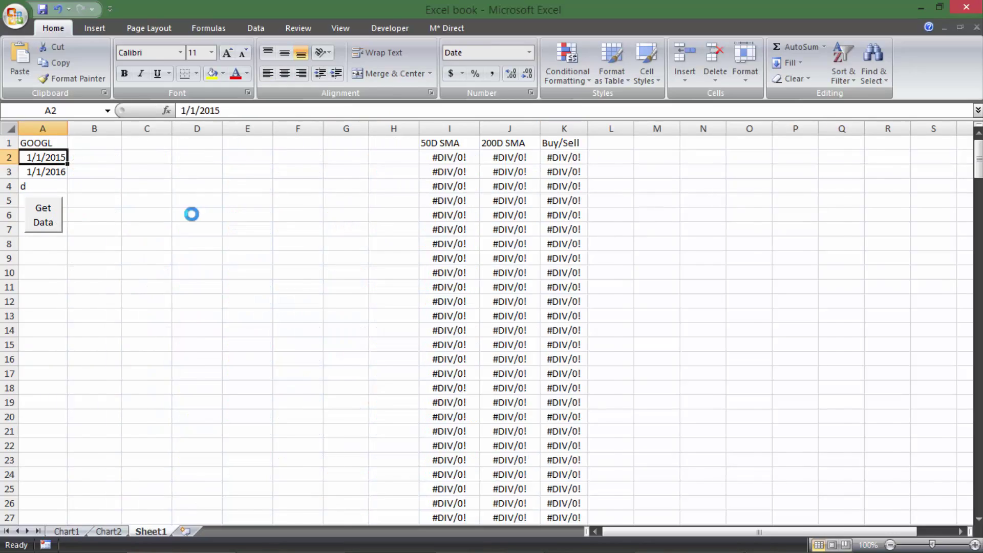
scroll(603, 219, "down", 16)
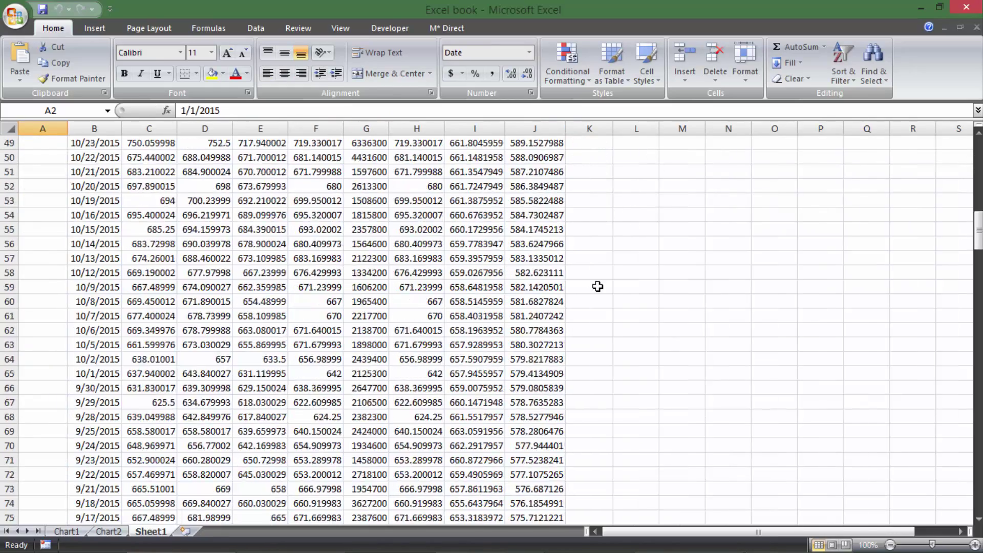
scroll(597, 286, "down", 20)
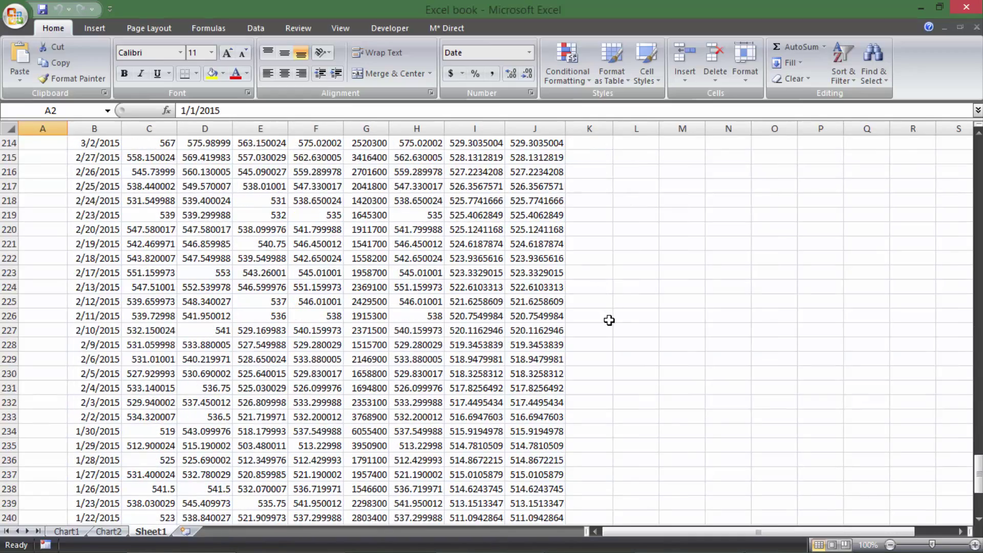
scroll(609, 320, "up", 20)
Switch the ticker to MCD and download its prices.
left_click(26, 145)
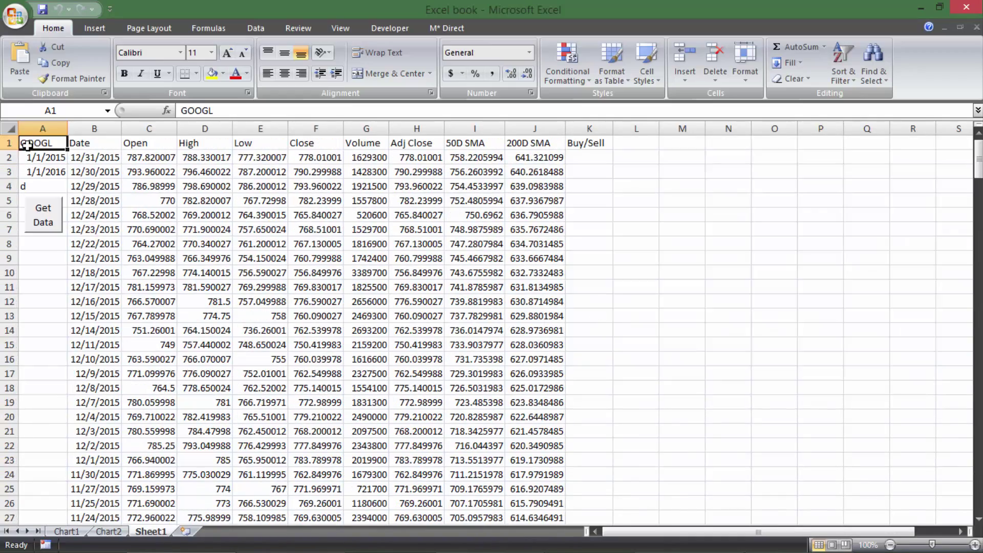
type("MCD")
key("Return")
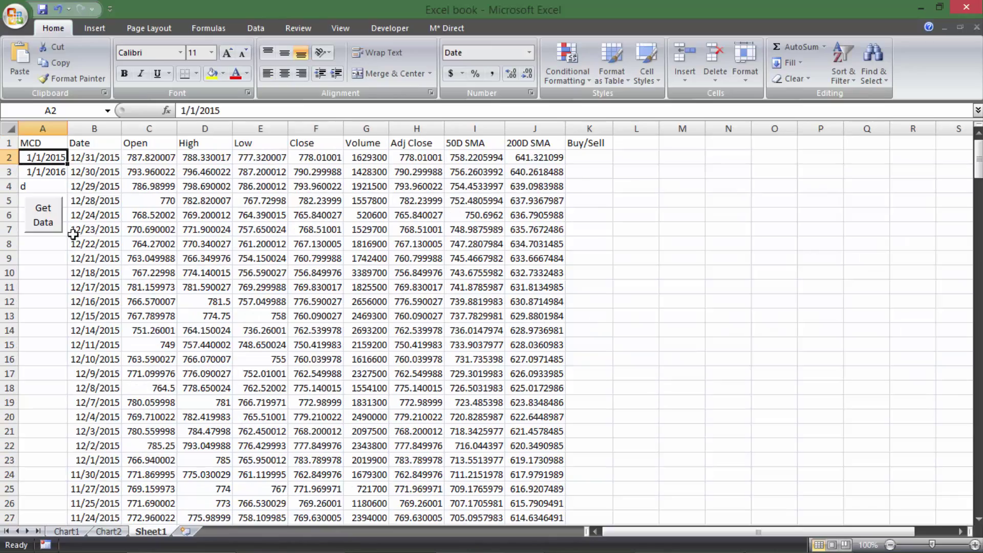
left_click(31, 220)
scroll(579, 224, "down", 20)
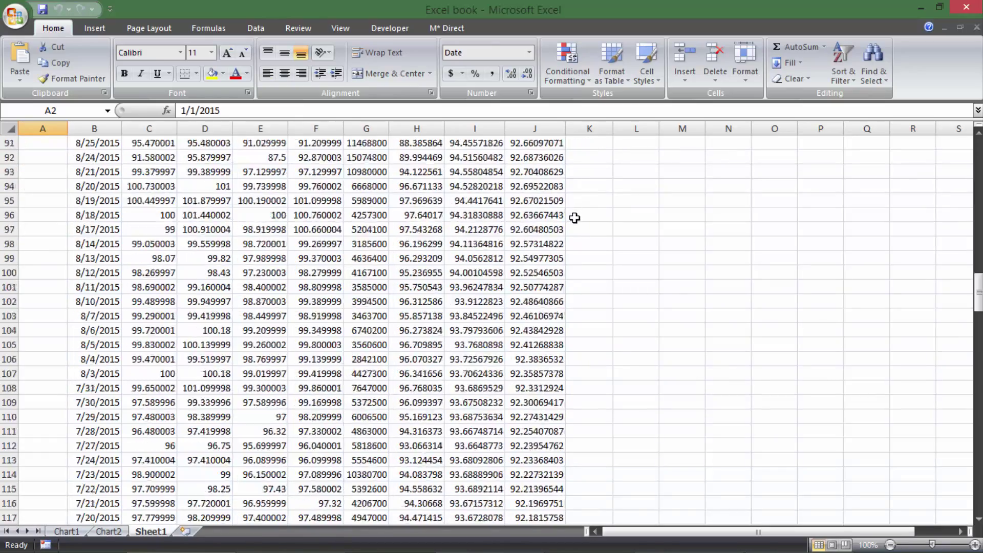
scroll(579, 224, "down", 20)
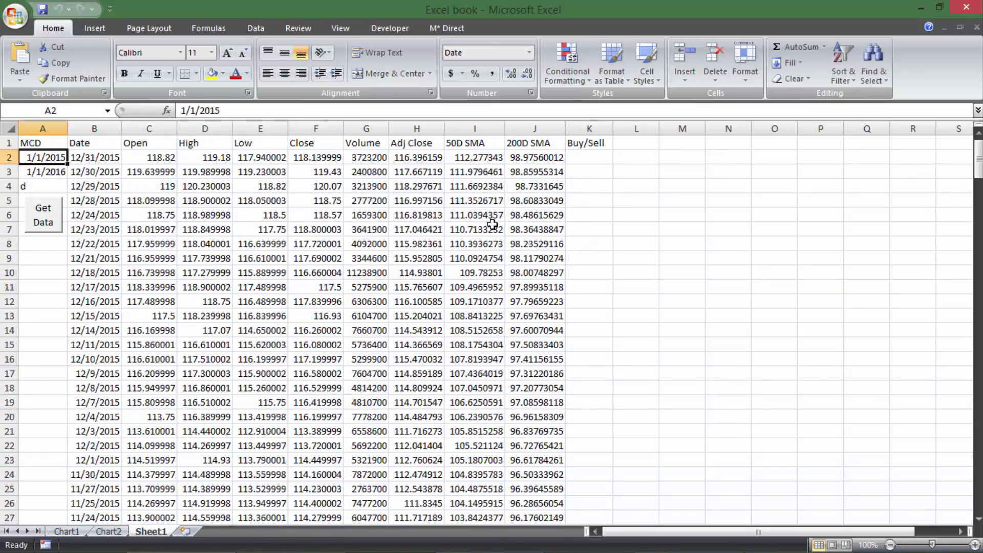
Reload price data with CAT as the ticker.
left_click(32, 143)
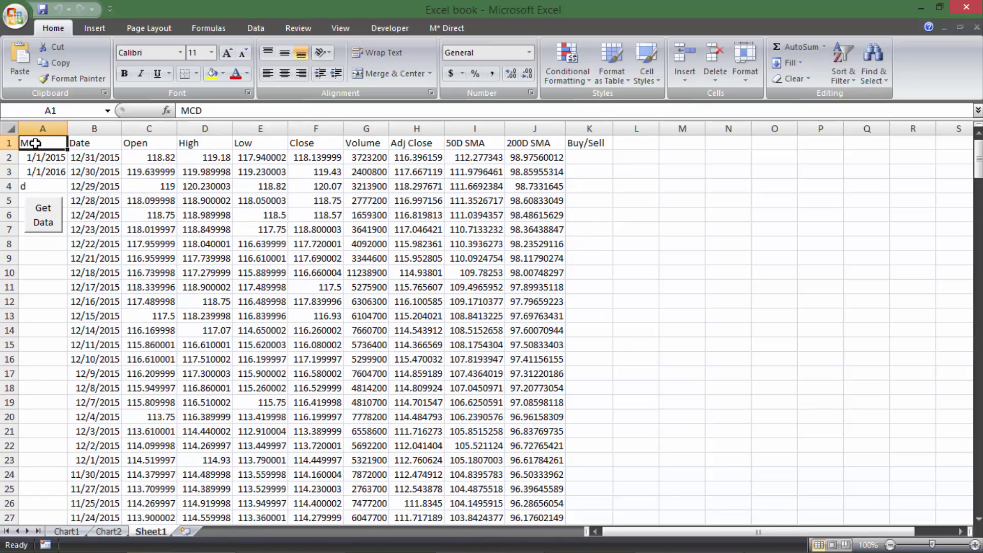
type("CAT")
key("Return")
left_click(52, 214)
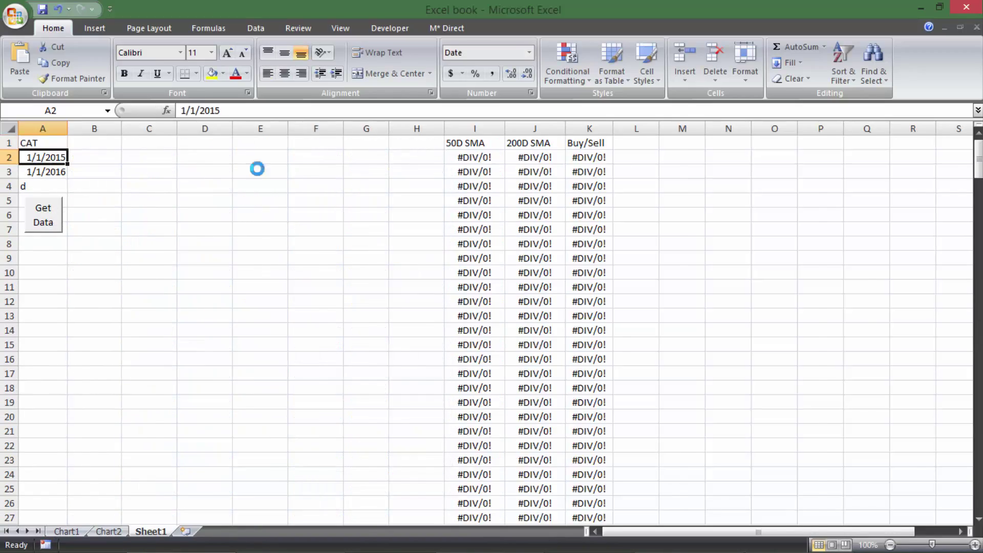
scroll(527, 210, "down", 20)
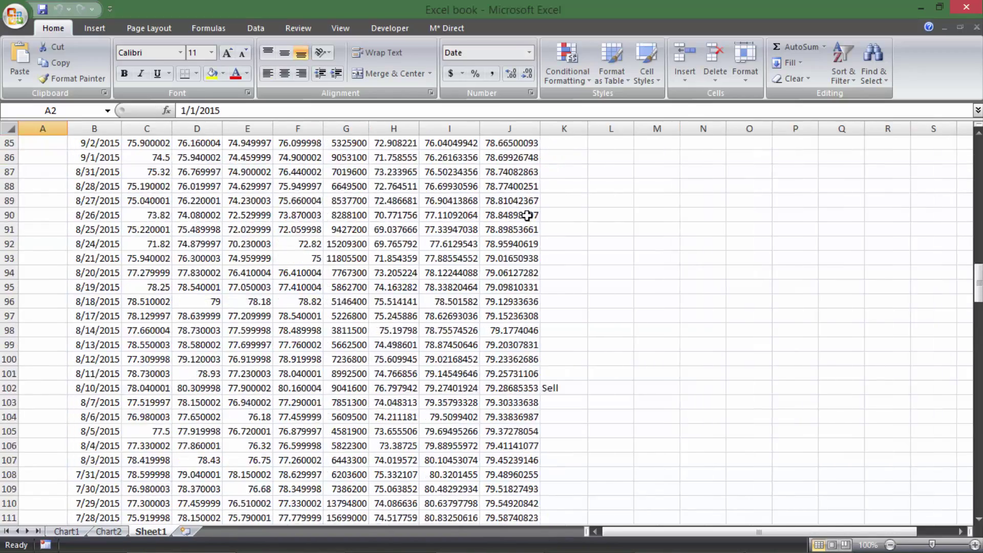
scroll(527, 215, "down", 5)
Verify the Sell signal in K102, Buy in K158 and the K6 formula.
left_click(565, 170)
scroll(559, 219, "down", 13)
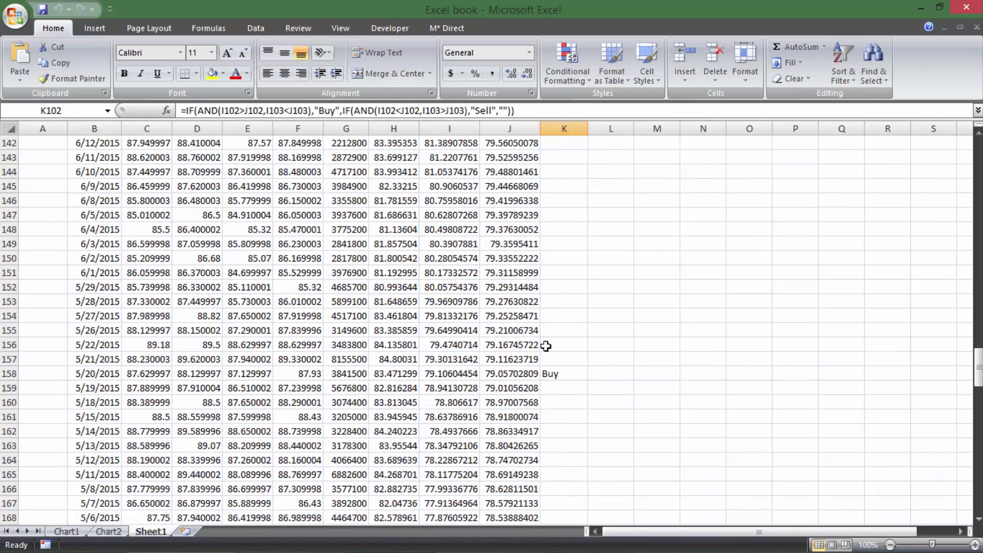
left_click(563, 373)
scroll(566, 367, "up", 20)
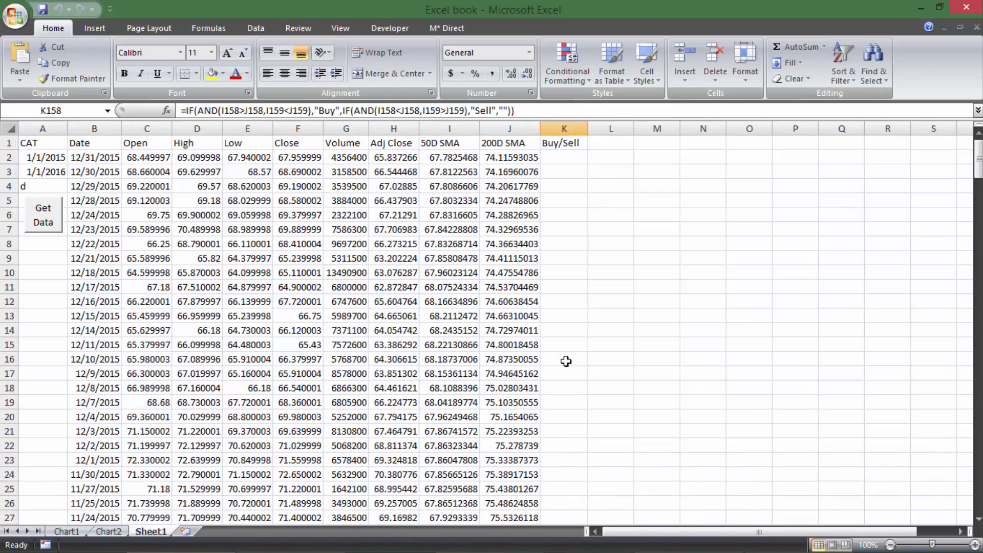
left_click(545, 217)
left_click(40, 145)
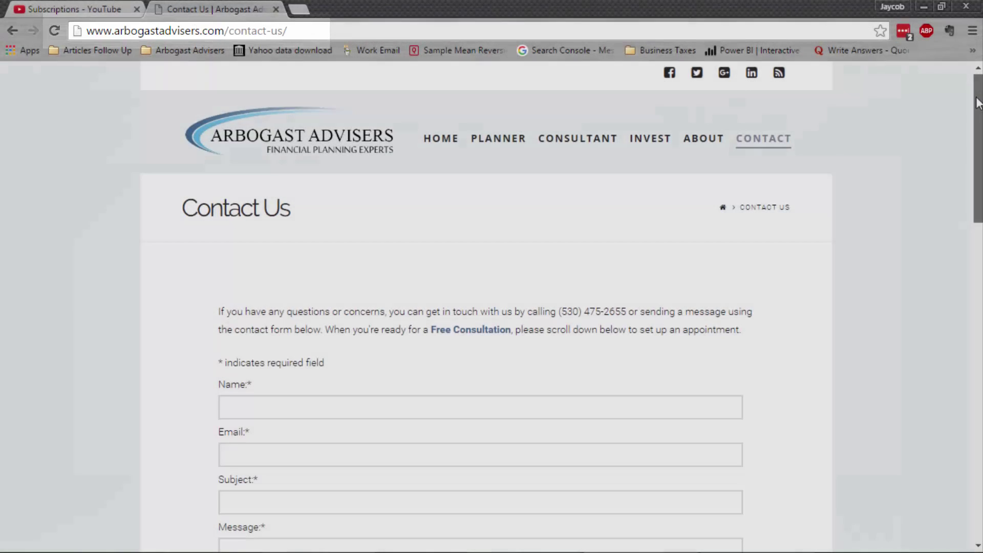
Scroll the Contact Us page down to the Calendly booking widget, then back to the top.
scroll(979, 135, "down", 3)
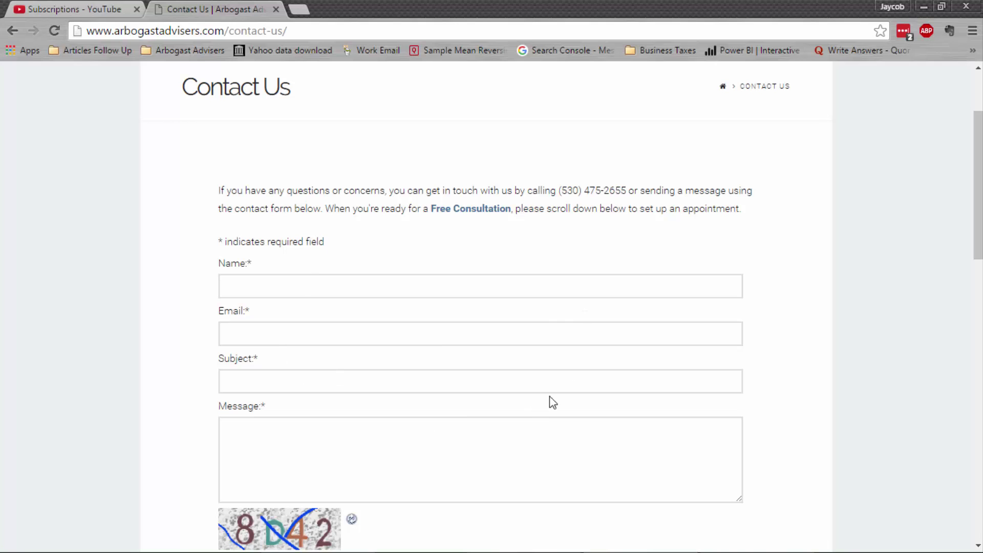
scroll(972, 184, "down", 2)
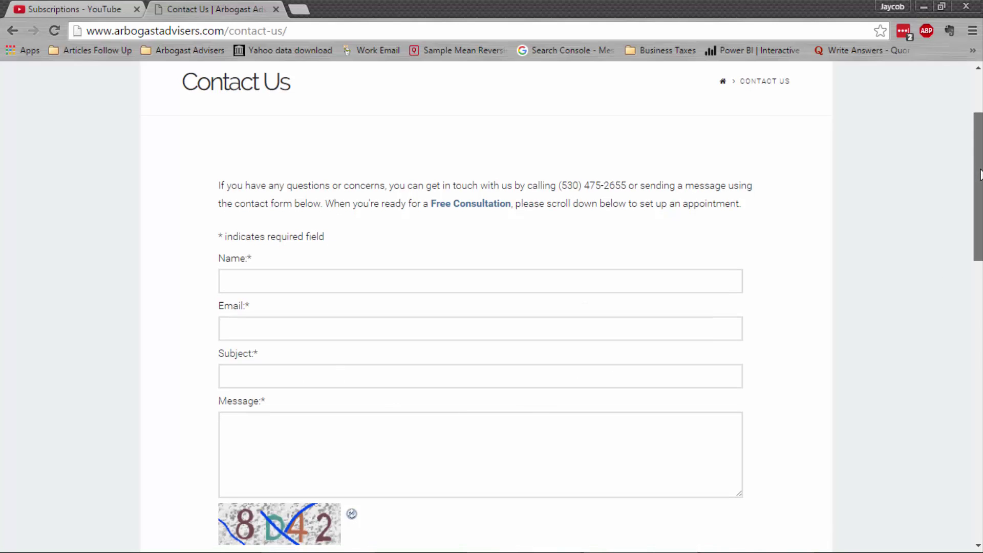
scroll(472, 239, "down", 10)
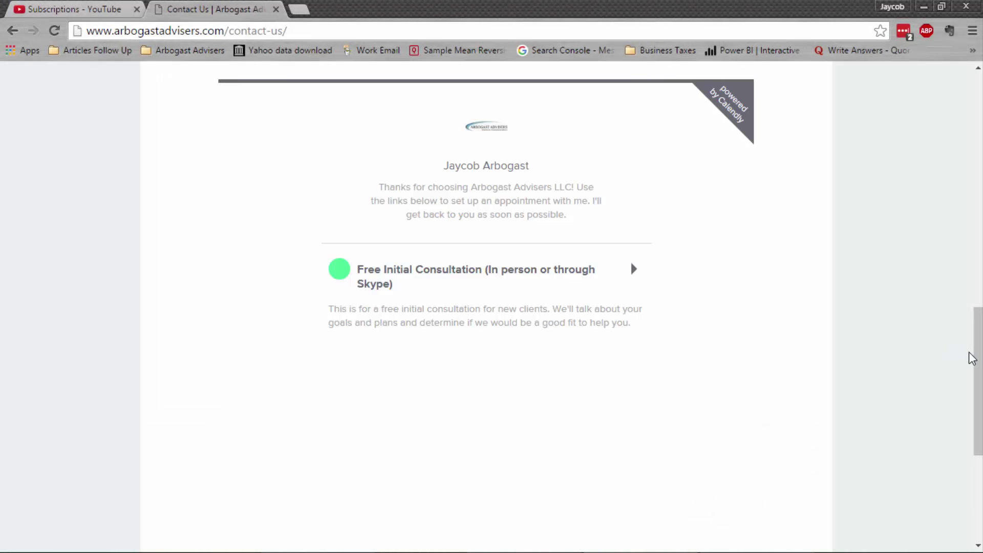
left_click_drag(972, 358, 945, 110)
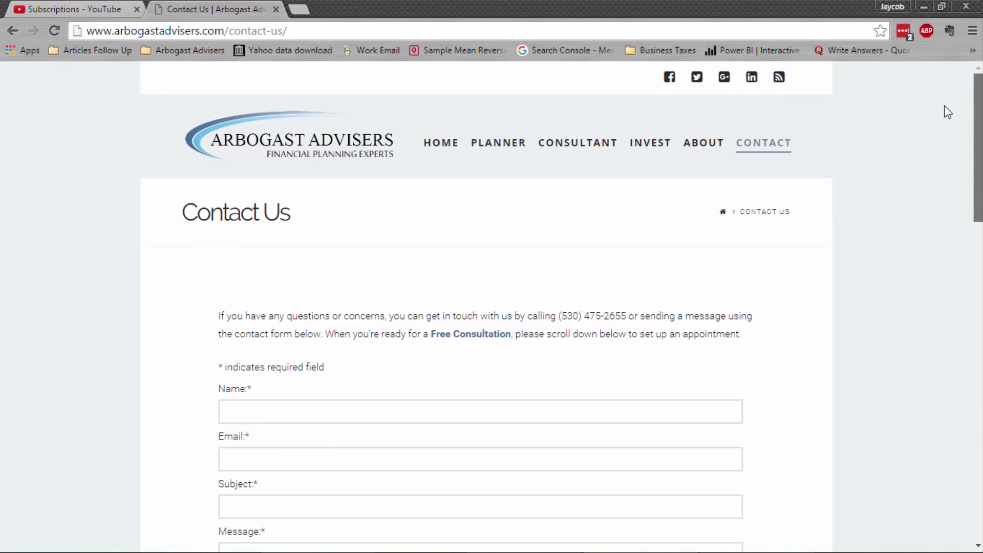